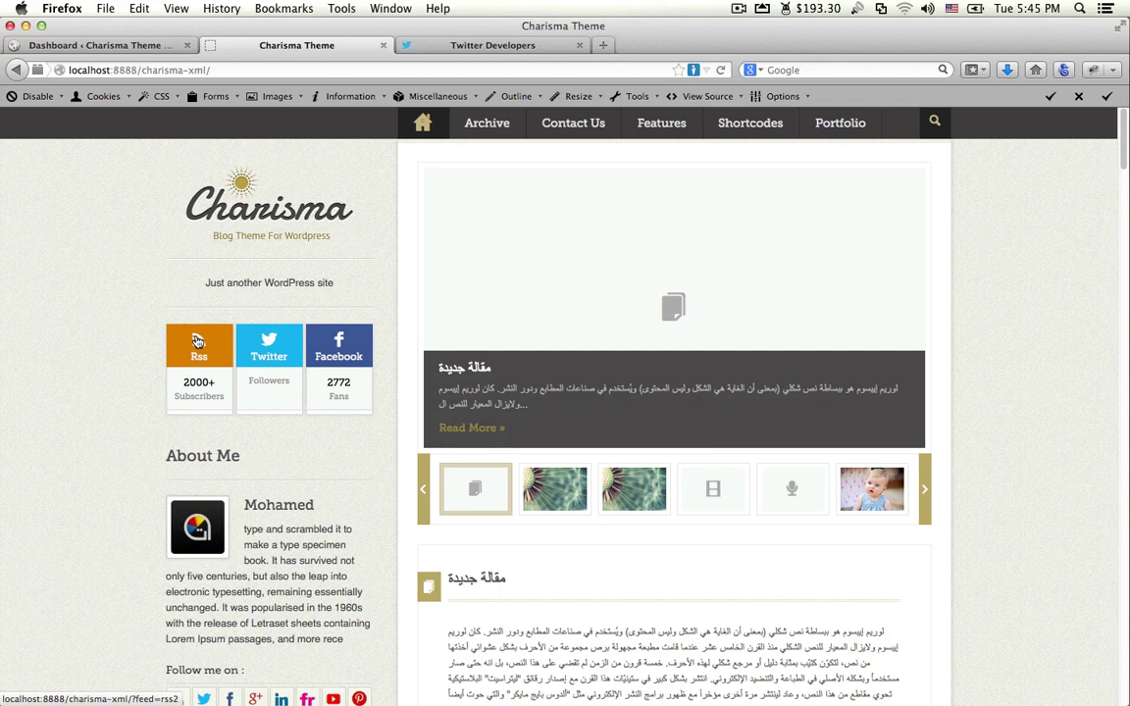
Step: Scroll the Charisma homepage and highlight the blank Twitter followers count
scroll(202, 363, down, 5)
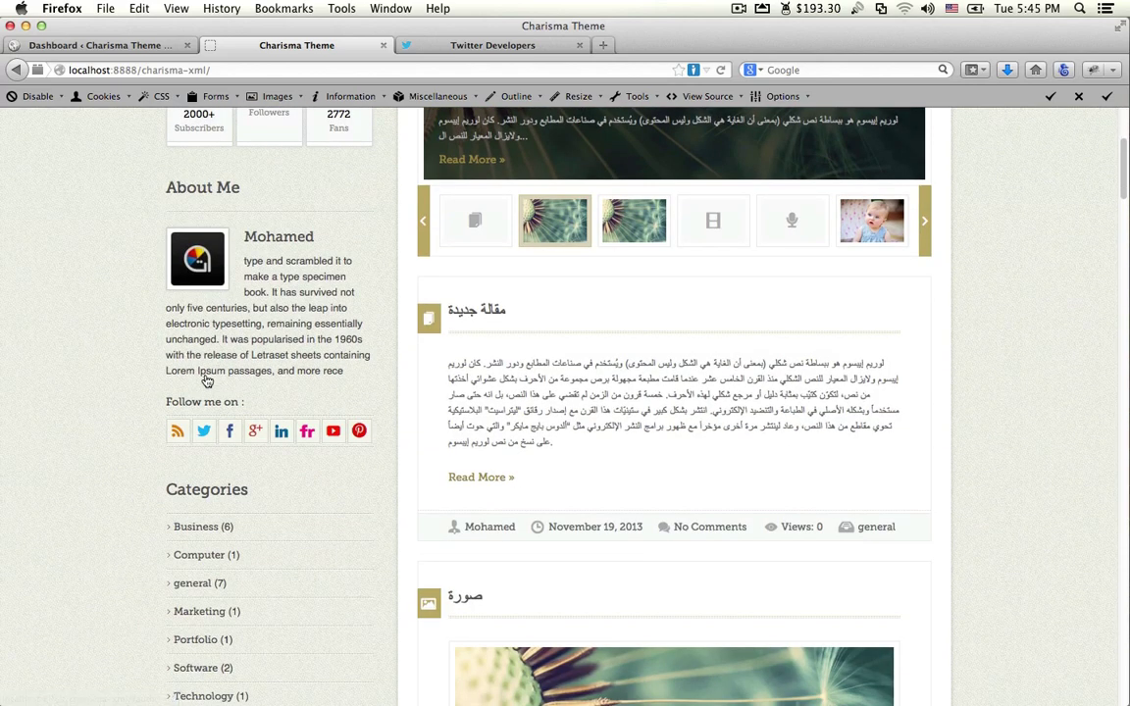
scroll(206, 380, up, 2)
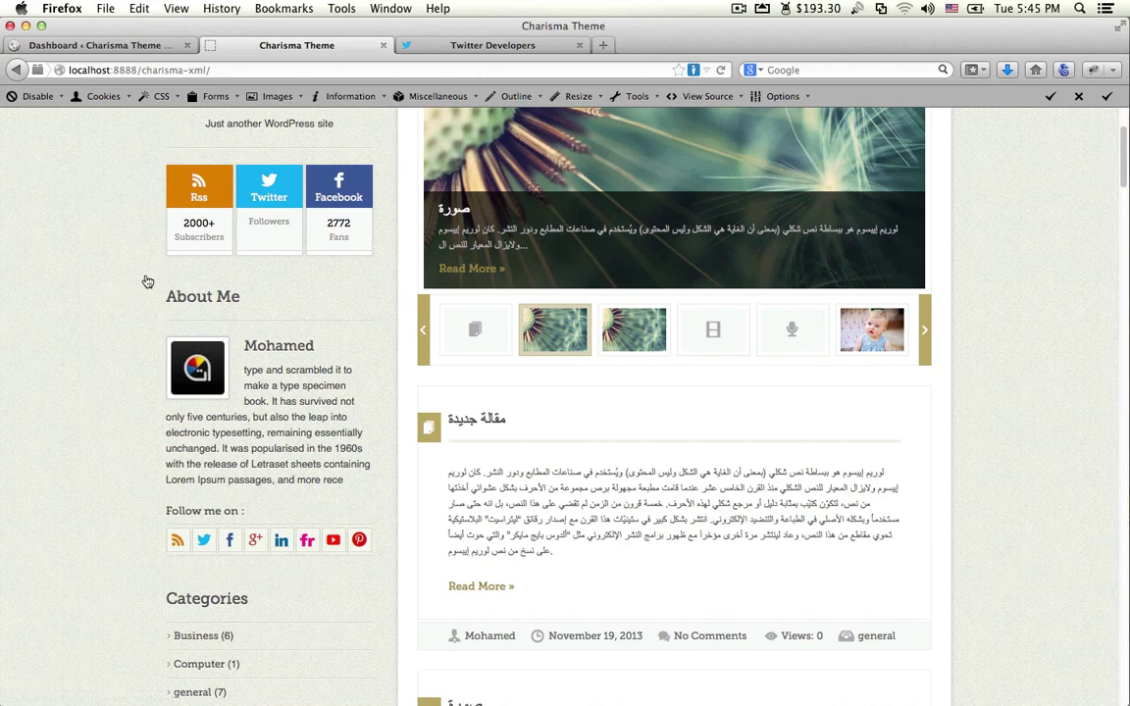
scroll(172, 324, up, 1)
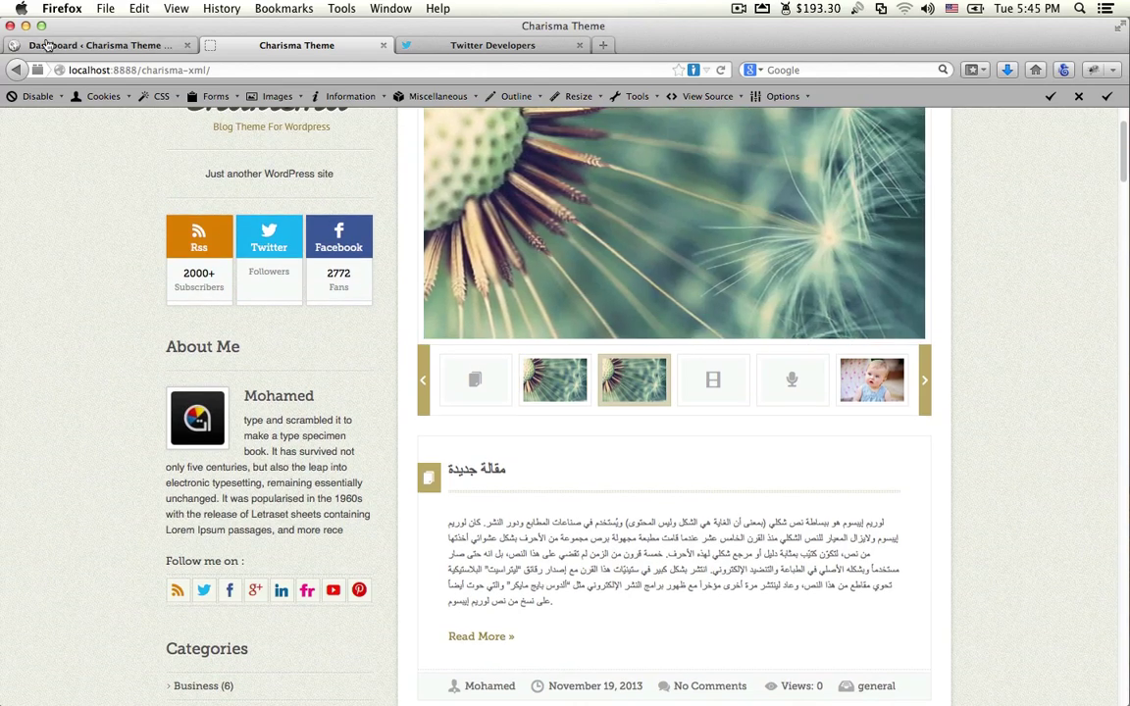
scroll(255, 310, up, 1)
scroll(263, 297, up, 1)
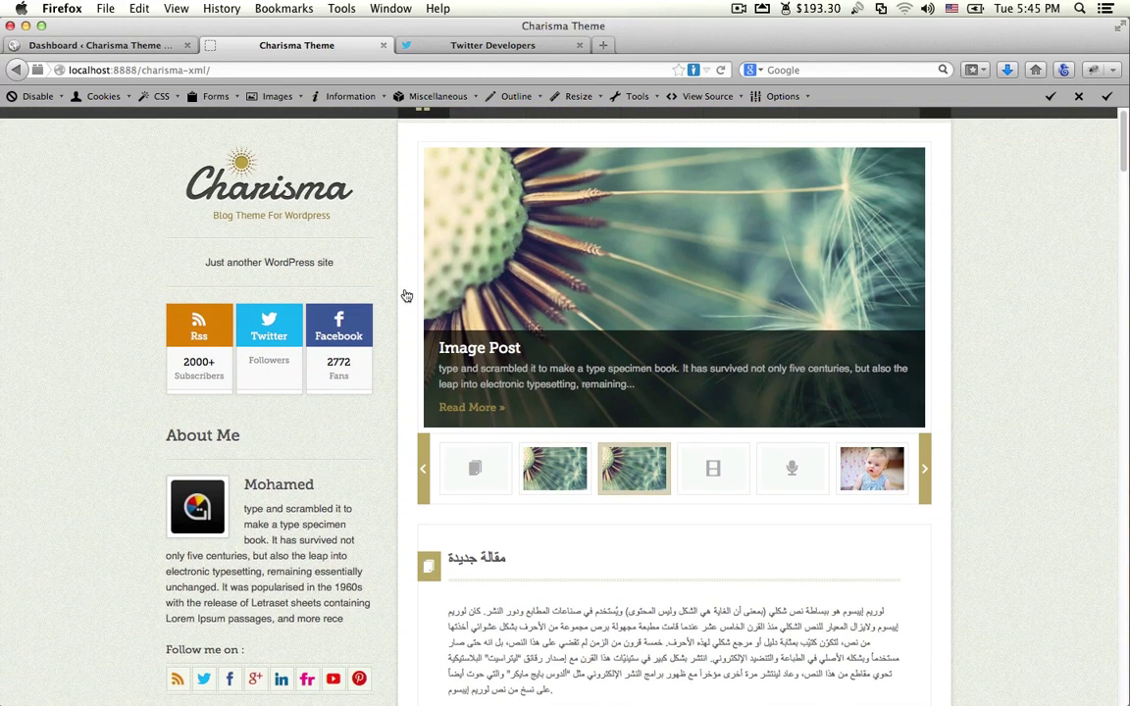
double_click(268, 363)
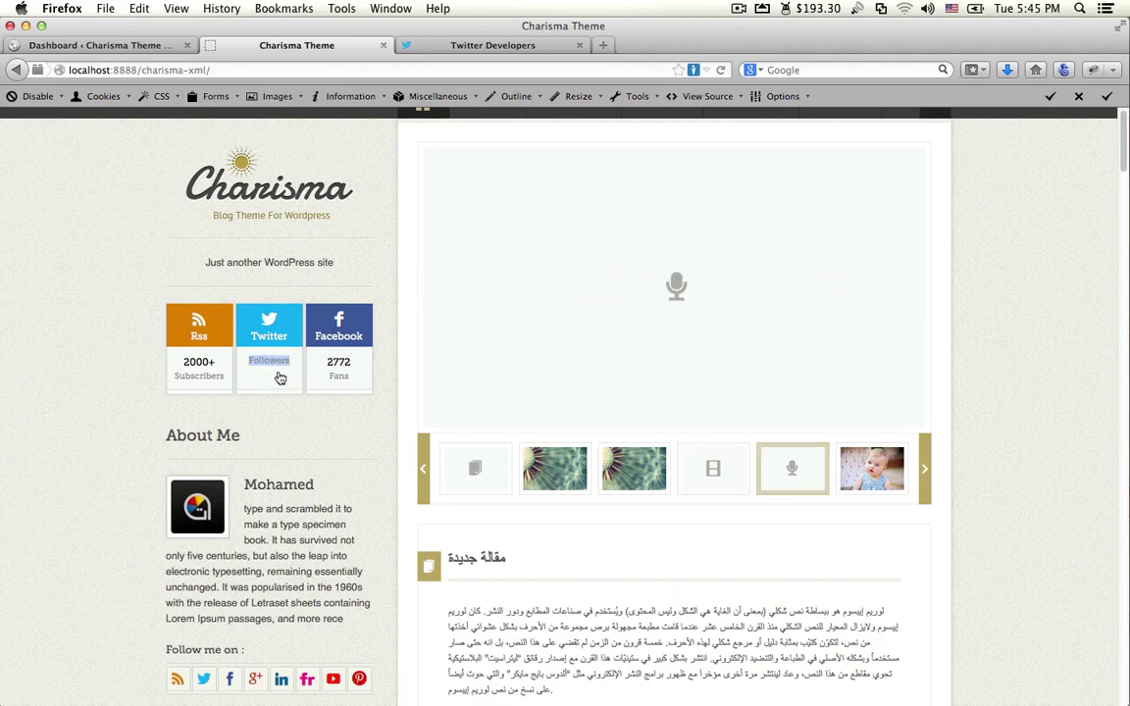
Step: Scroll down to point out the empty Twitter footer widget and its heading
scroll(279, 367, down, 15)
scroll(262, 475, down, 10)
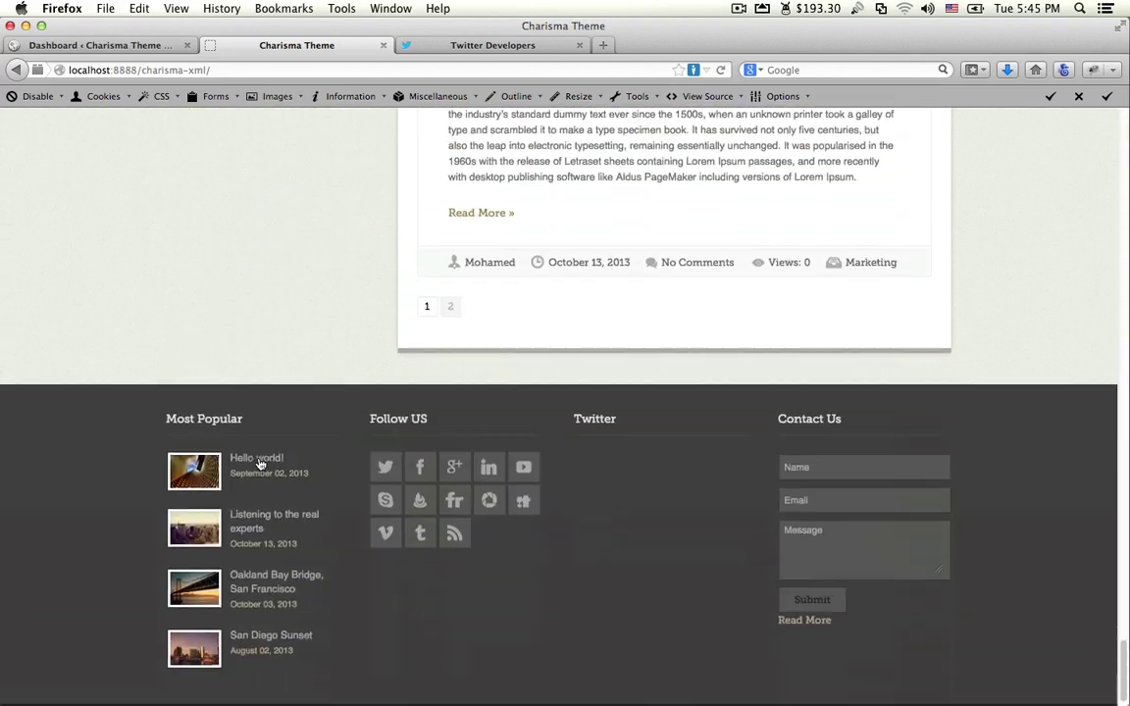
drag(576, 392, 615, 411)
triple_click(618, 428)
click(620, 432)
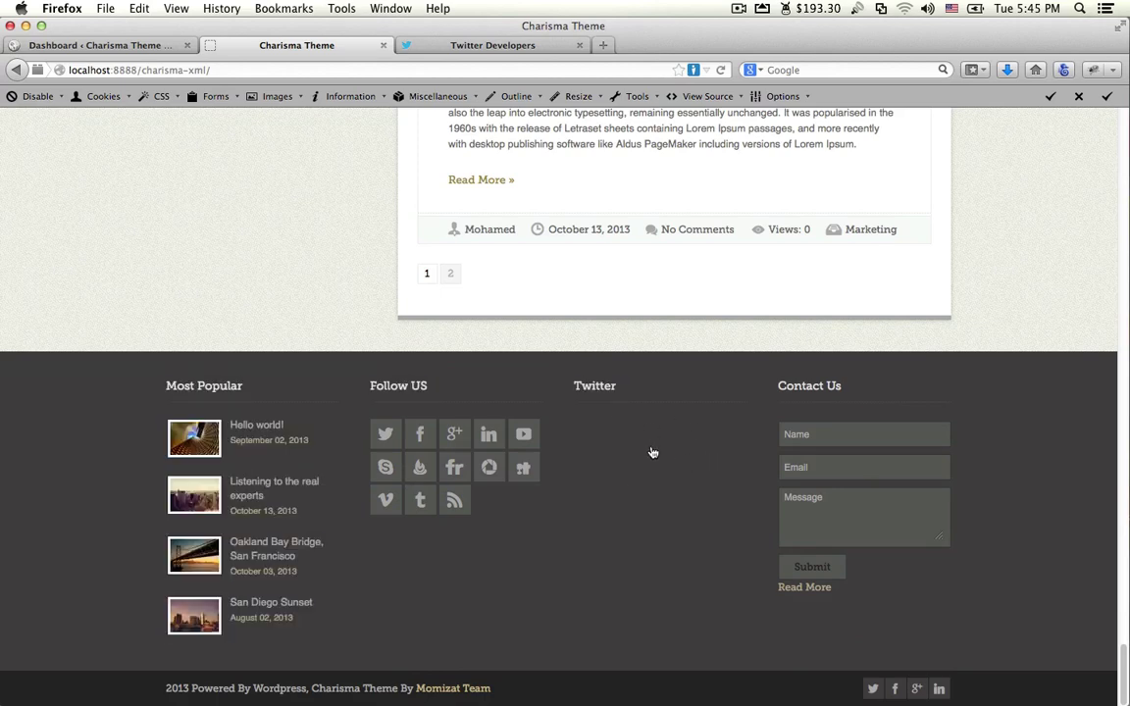
scroll(614, 555, up, 20)
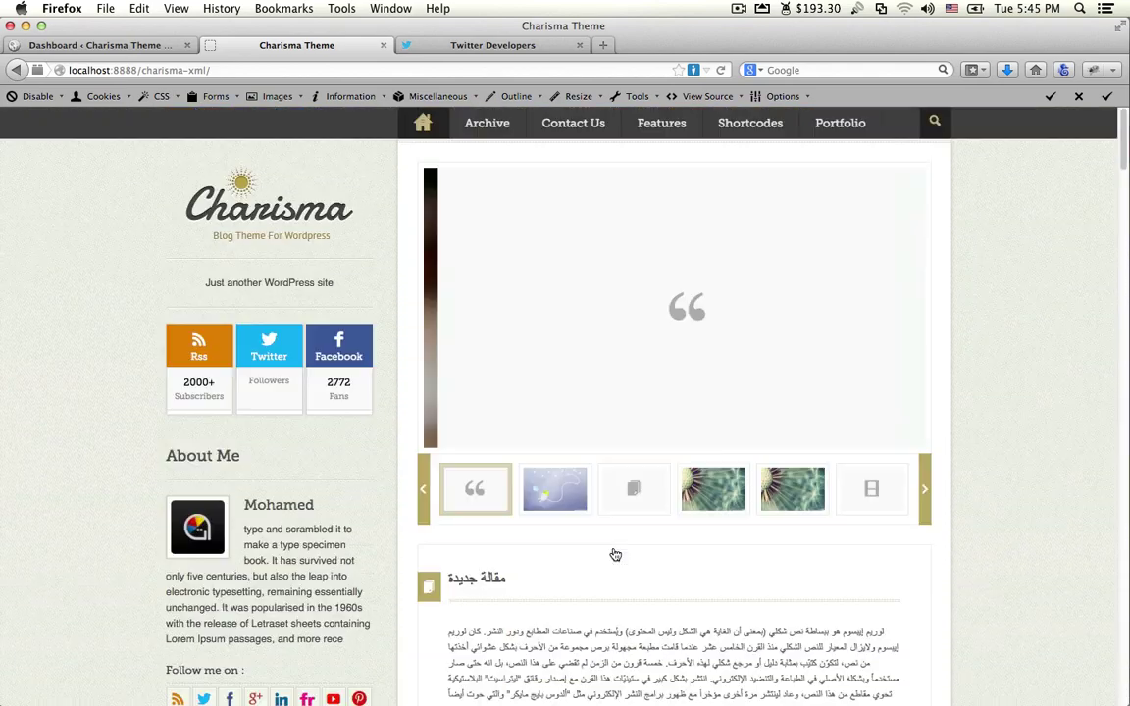
Step: On Twitter Developers, open My applications from the avatar menu and start a new application
click(461, 44)
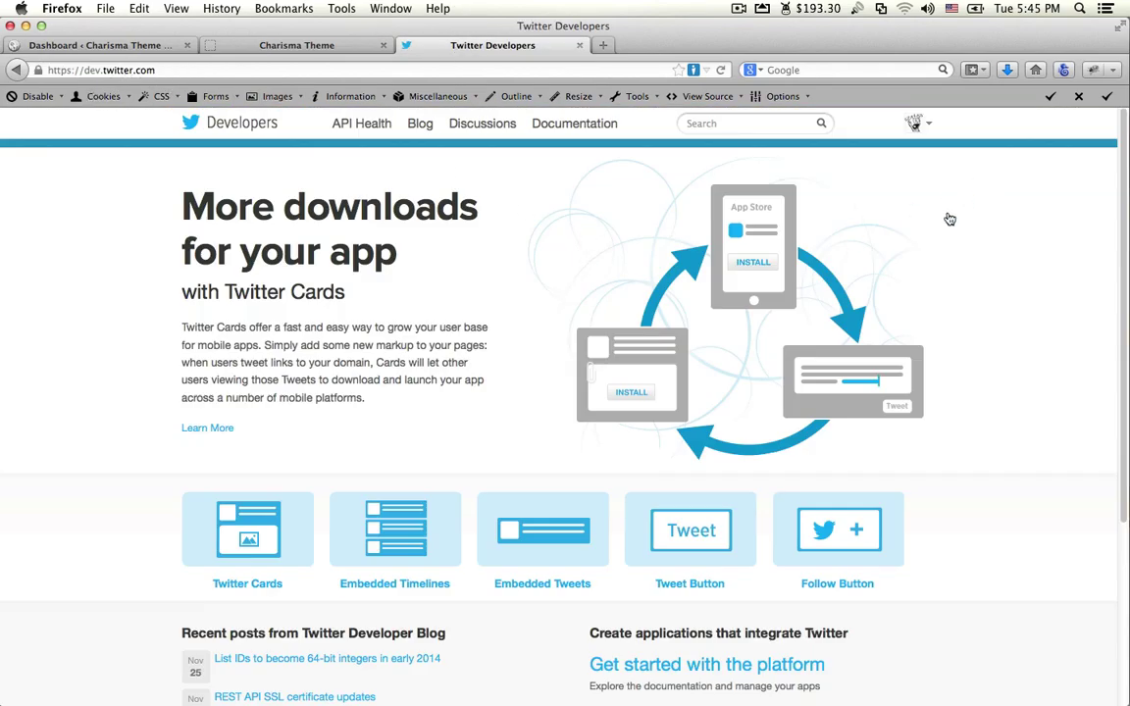
click(917, 124)
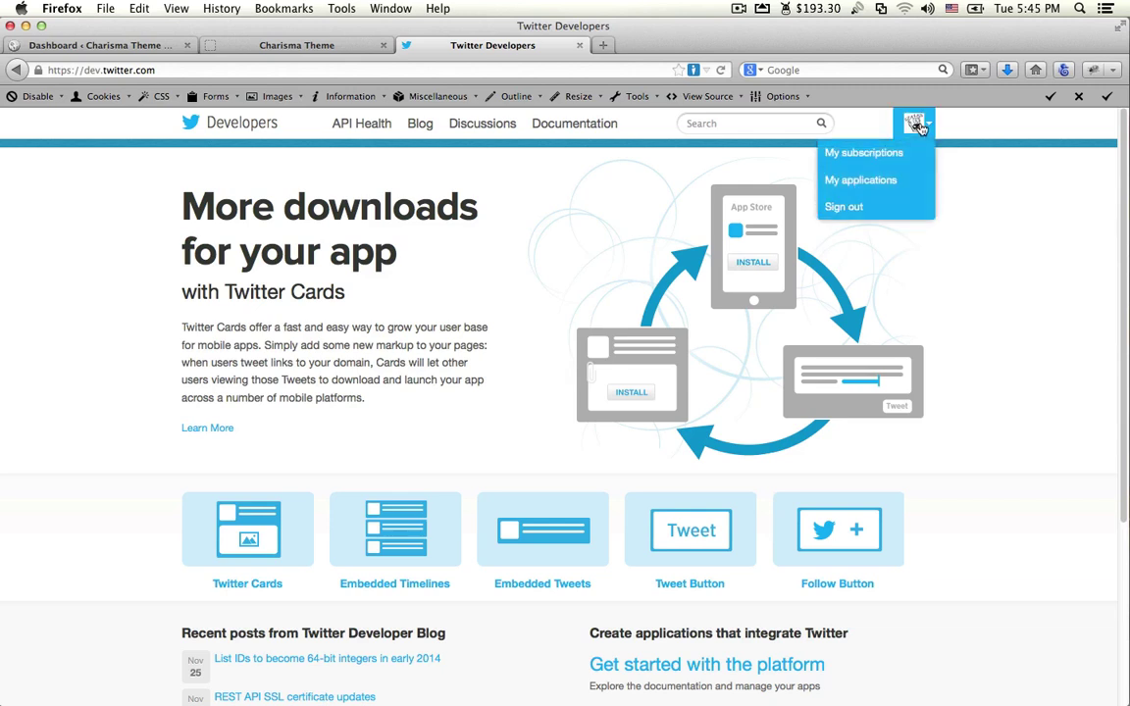
click(893, 185)
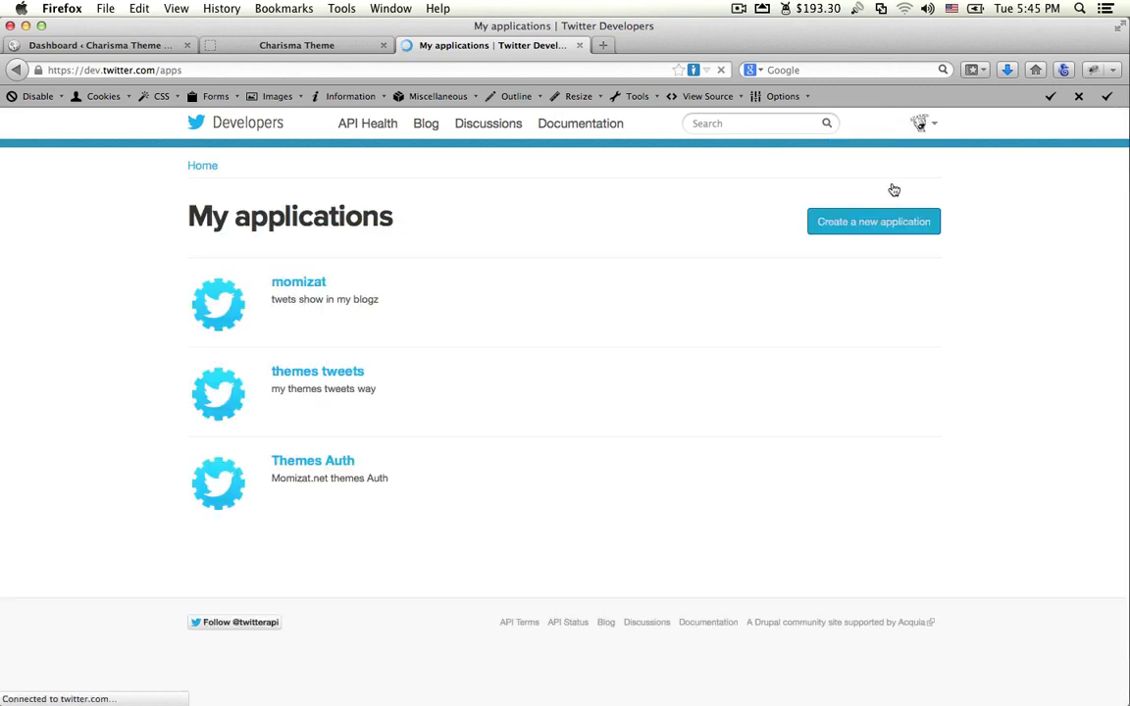
click(852, 225)
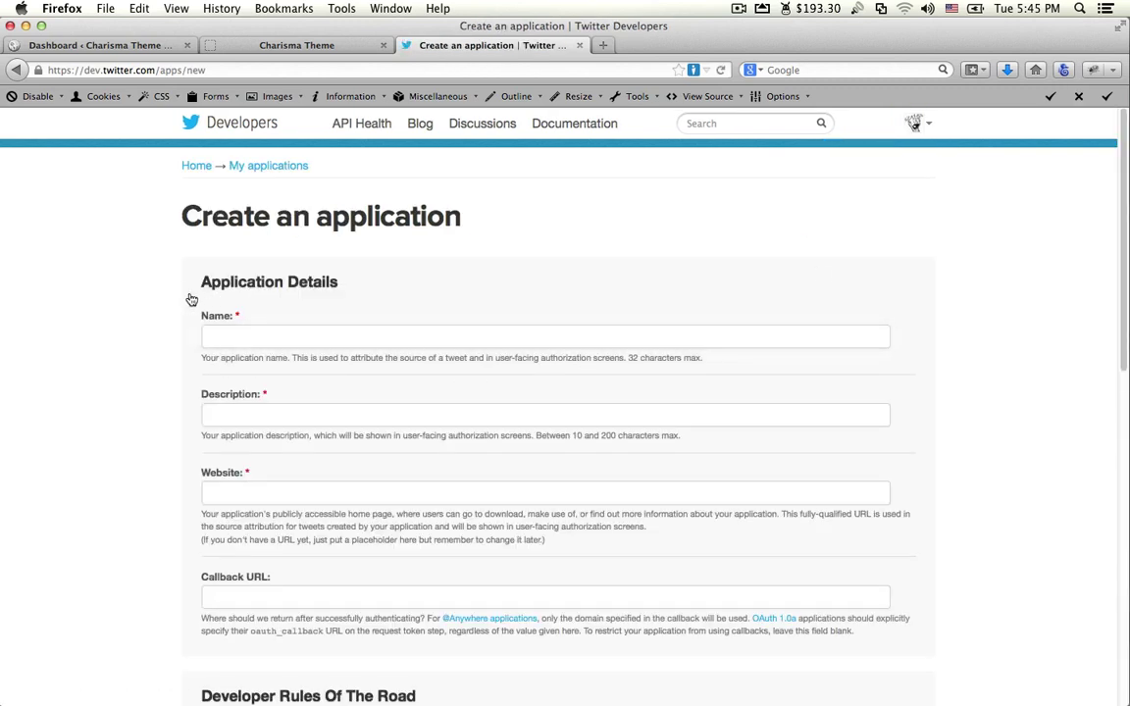
click(212, 338)
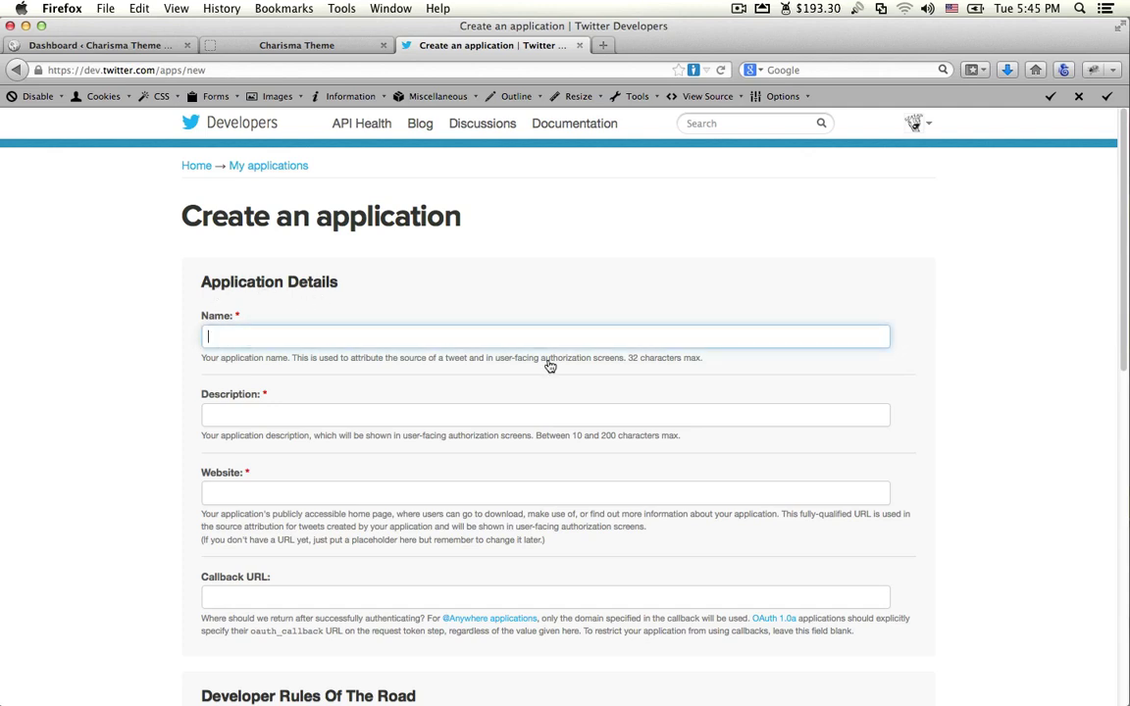
text(Momiza)
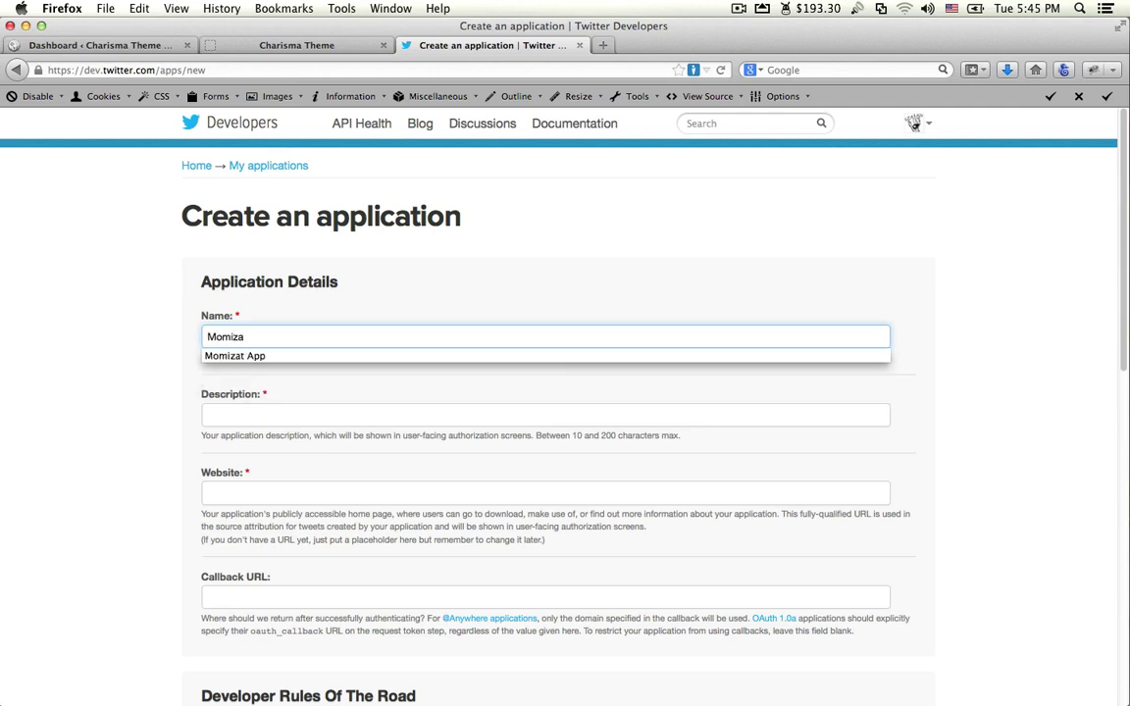
key(Down)
key(Tab)
click(461, 416)
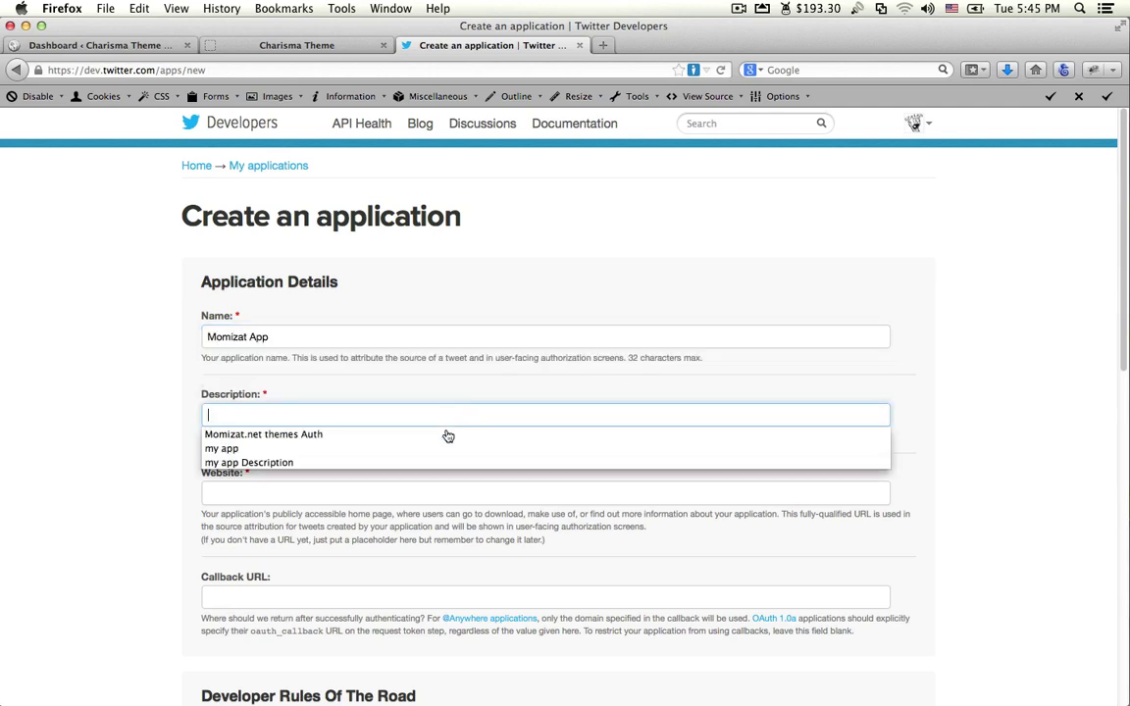
click(429, 466)
click(396, 500)
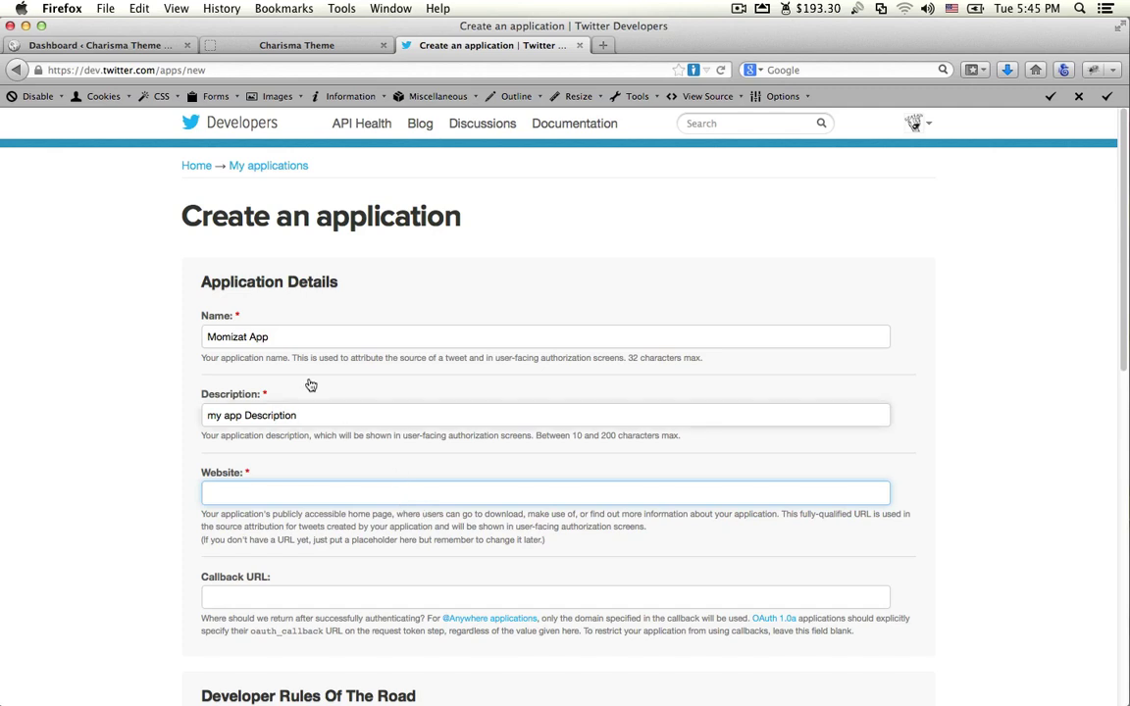
click(266, 503)
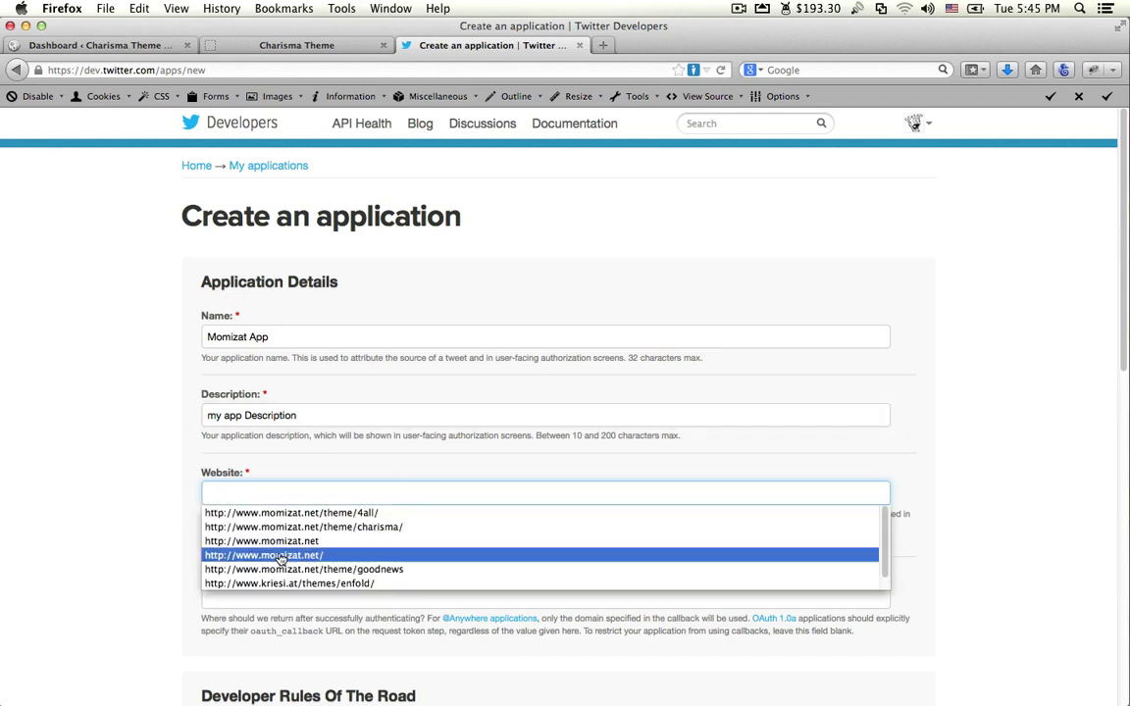
click(323, 538)
Step: Skip the optional Callback URL and accept the Developer Rules of the Road
click(369, 592)
scroll(340, 485, down, 3)
scroll(157, 442, down, 5)
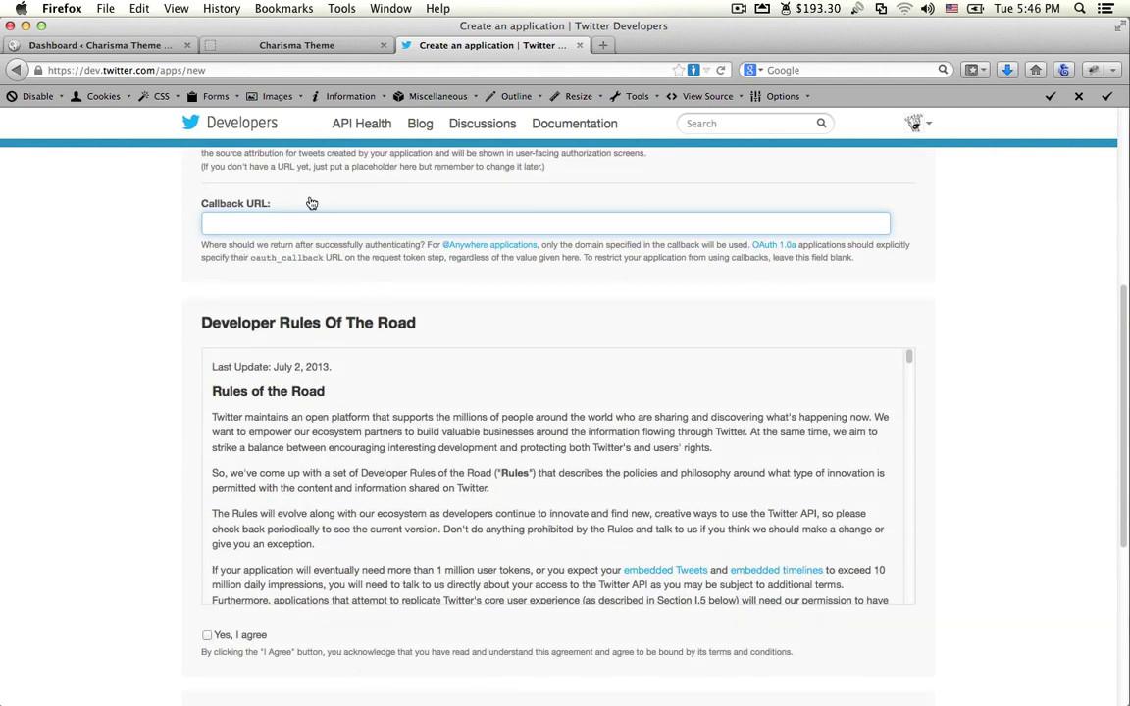
scroll(333, 335, down, 2)
scroll(321, 353, down, 6)
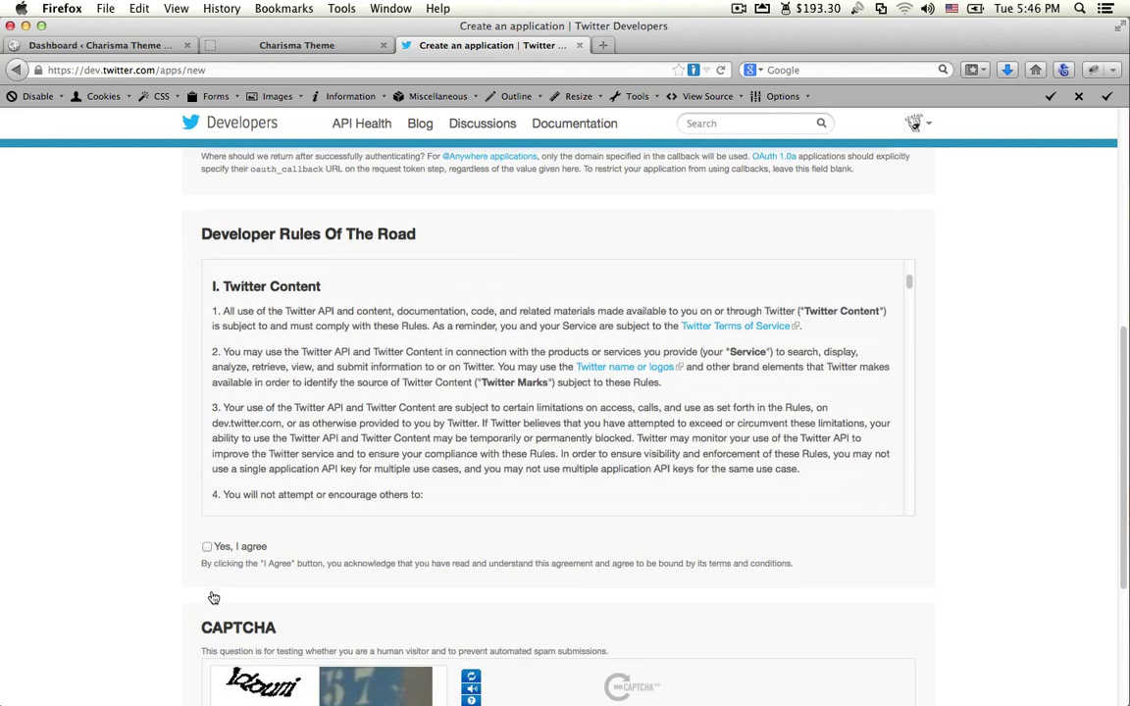
click(207, 547)
scroll(324, 543, down, 5)
Step: Answer the captcha after requesting a fresh challenge, and create the application
click(260, 485)
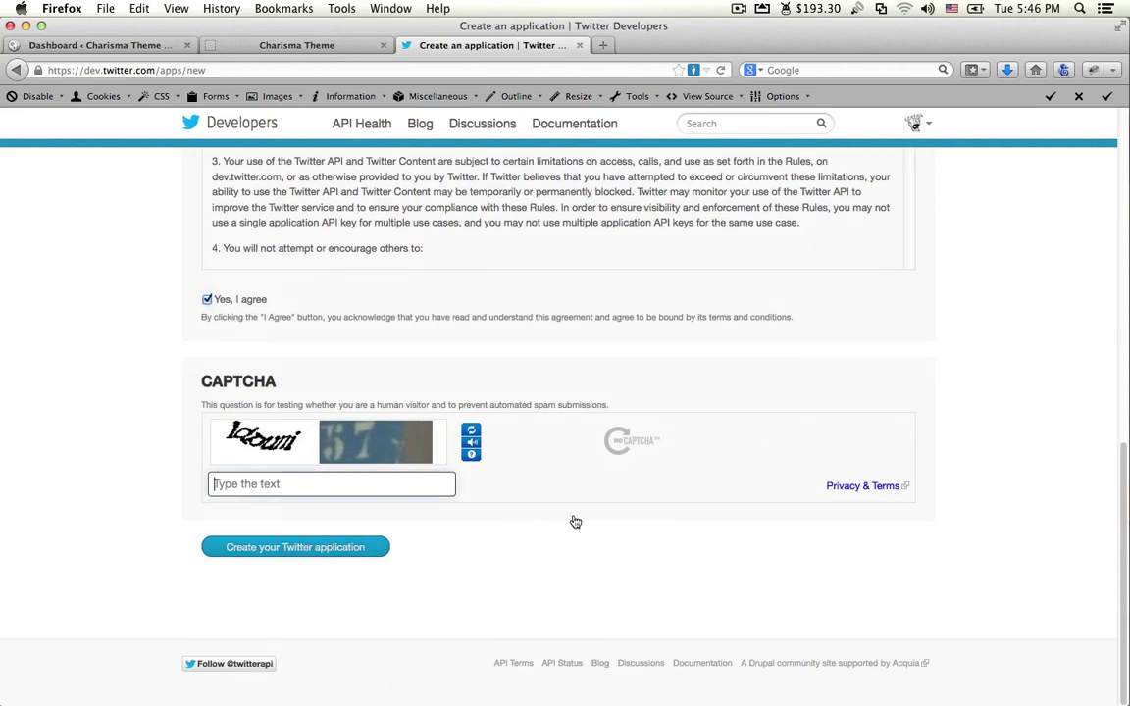
text(ld)
click(470, 430)
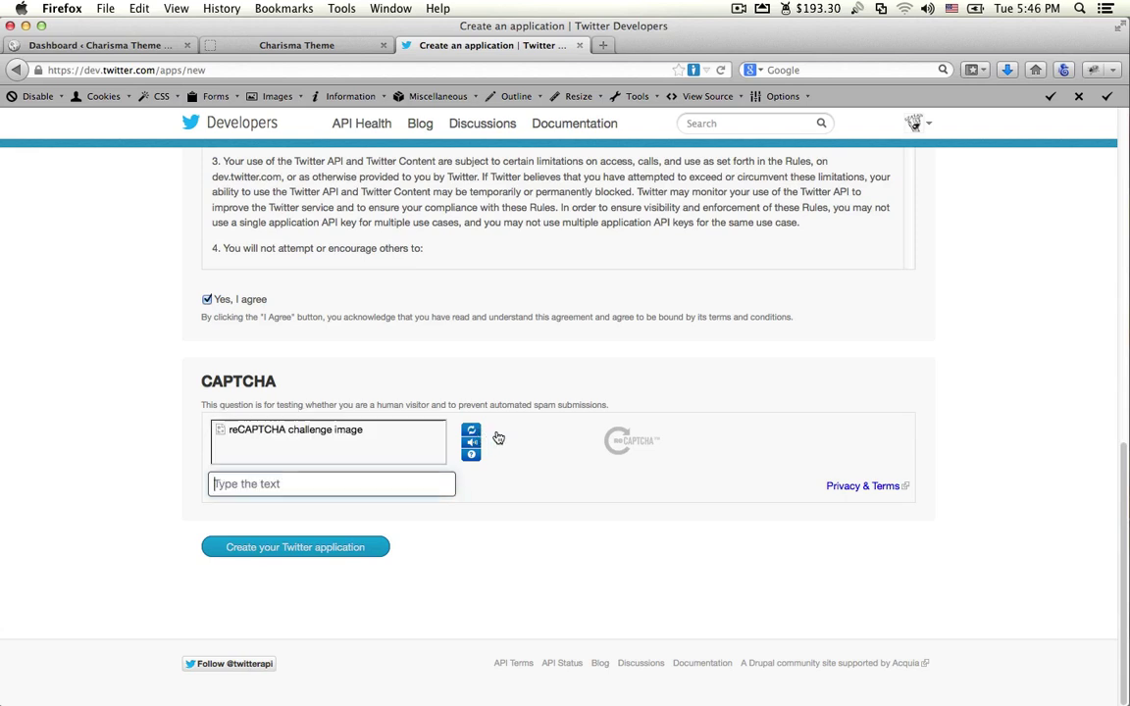
click(309, 499)
text(oungone 4)
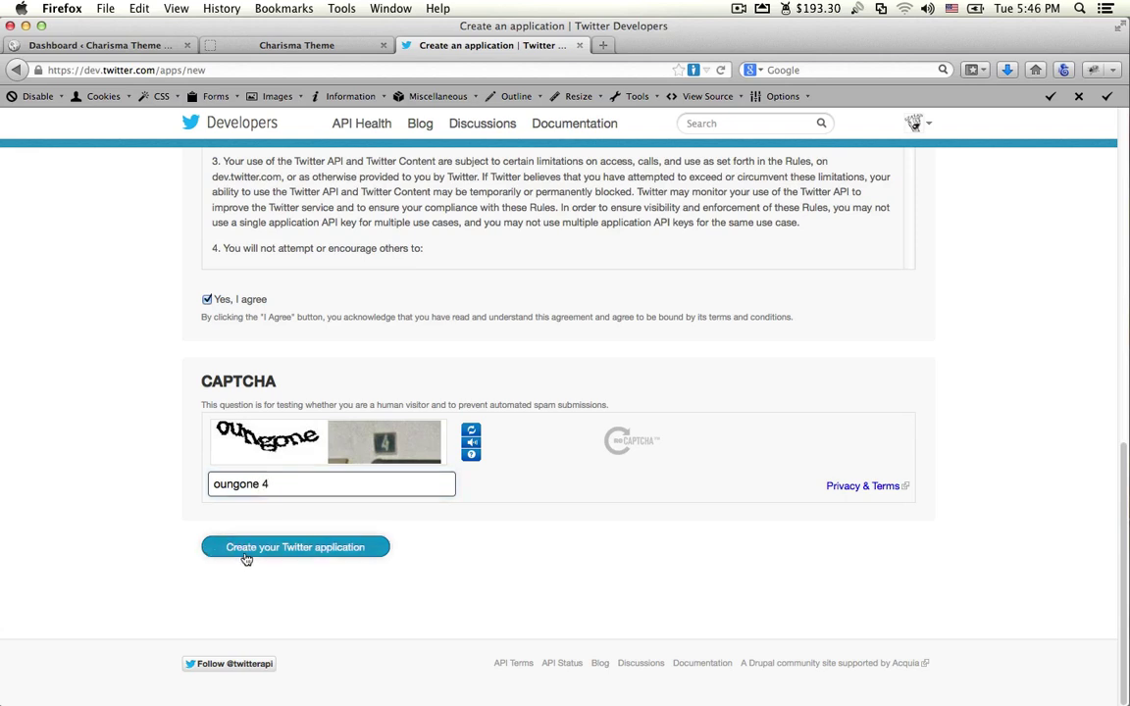
click(245, 551)
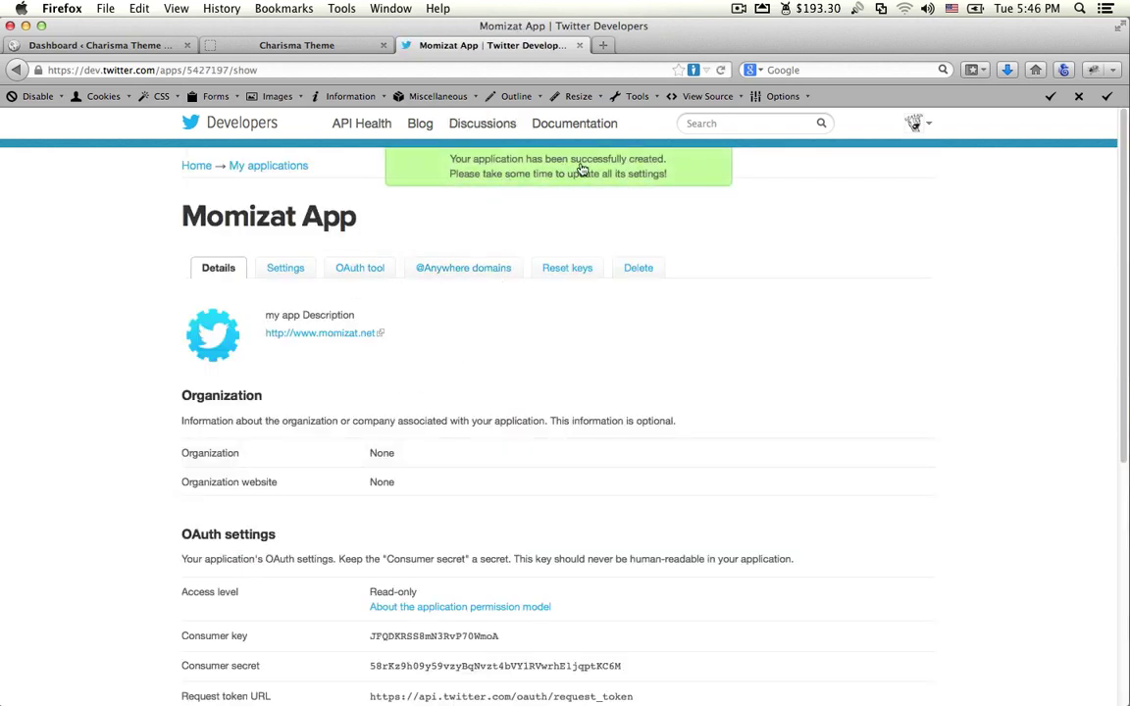
Step: Generate an access token for Momizat App
scroll(328, 363, down, 5)
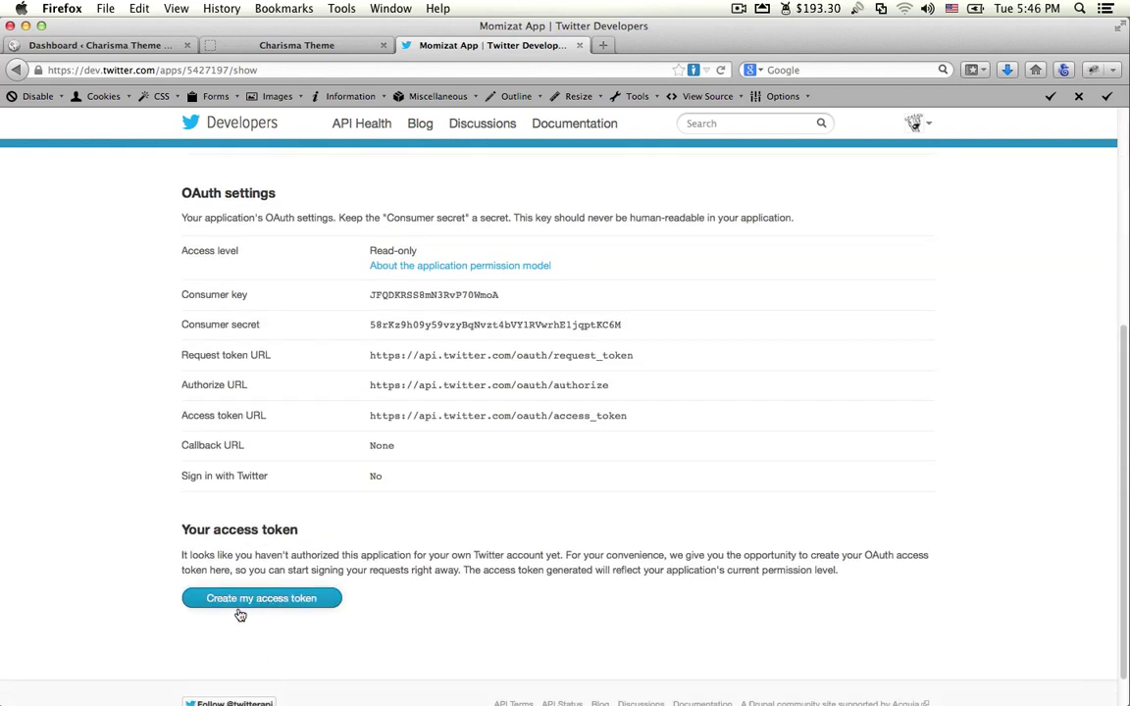
click(249, 605)
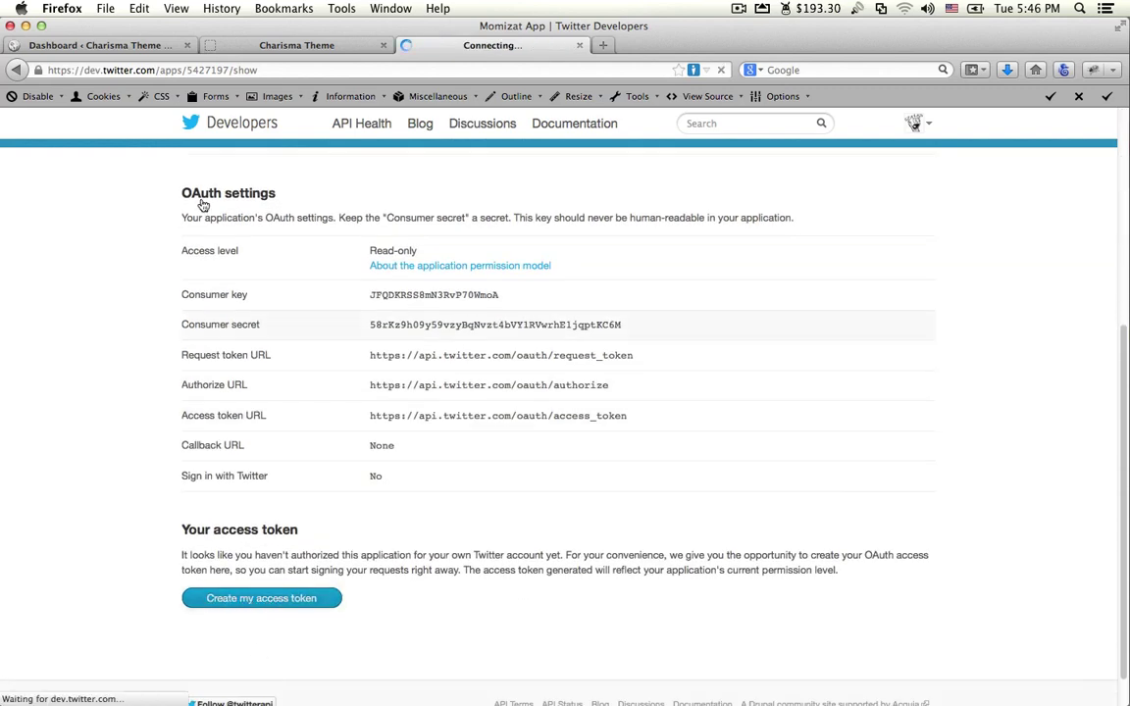
scroll(527, 380, down, 5)
scroll(529, 380, up, 5)
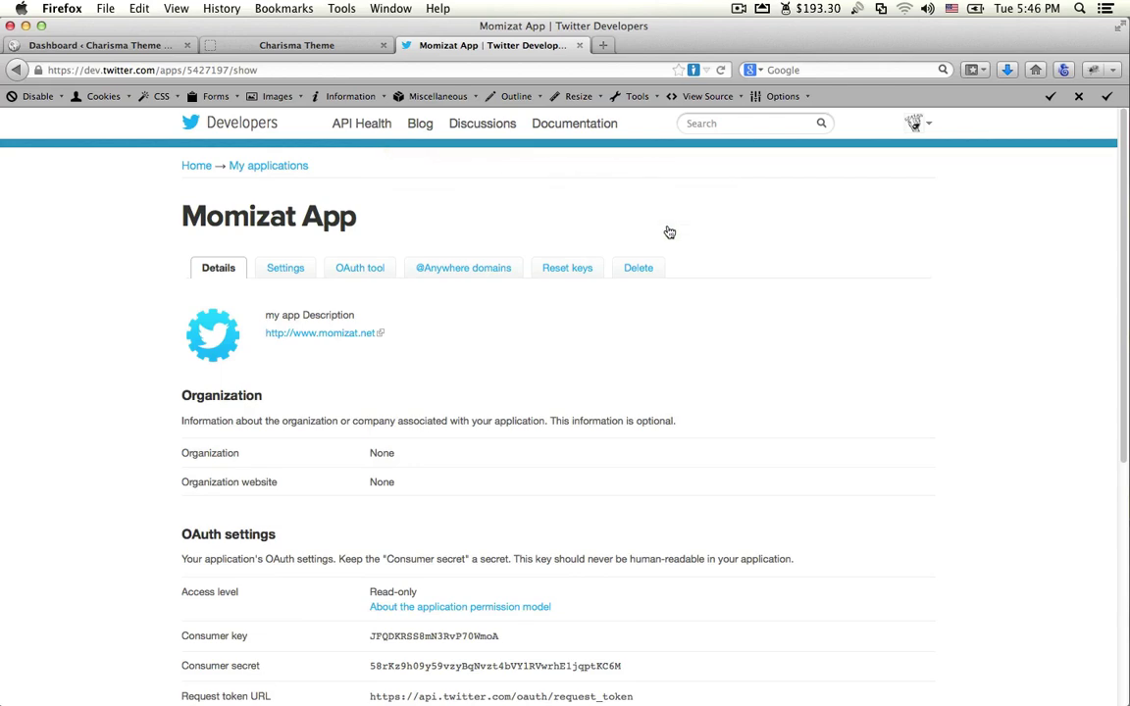
scroll(668, 222, down, 5)
scroll(668, 219, up, 5)
Step: Reload the app details page and select the new access token value
click(216, 275)
scroll(479, 311, down, 5)
scroll(480, 311, up, 5)
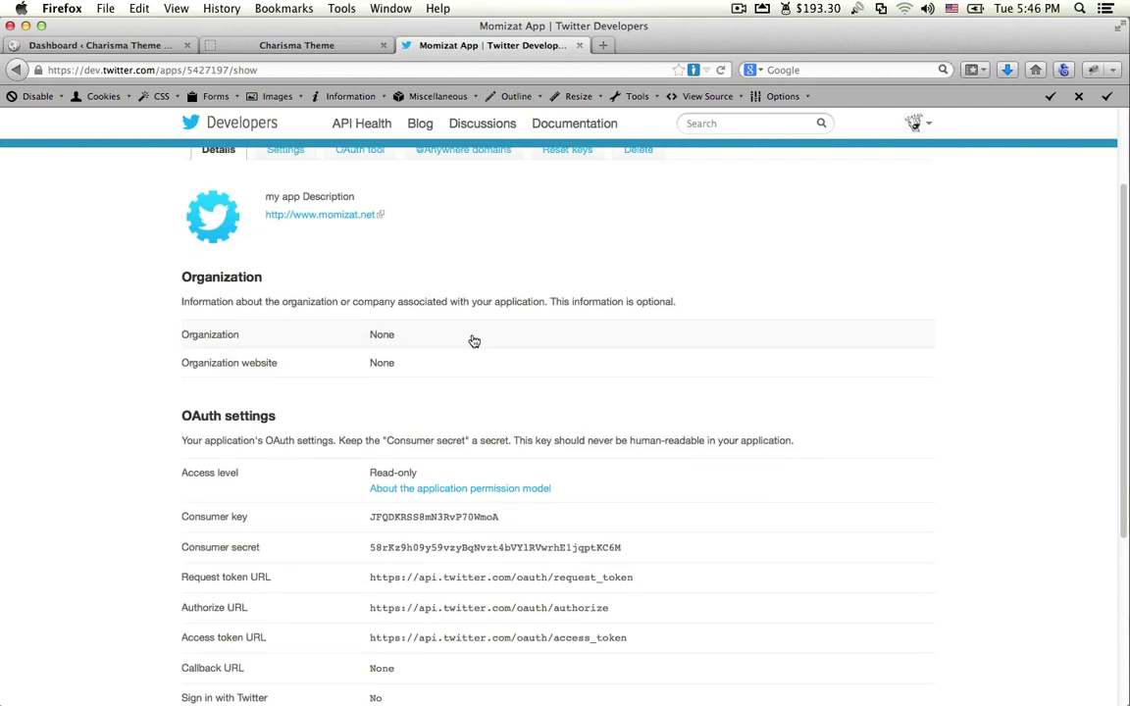
click(222, 266)
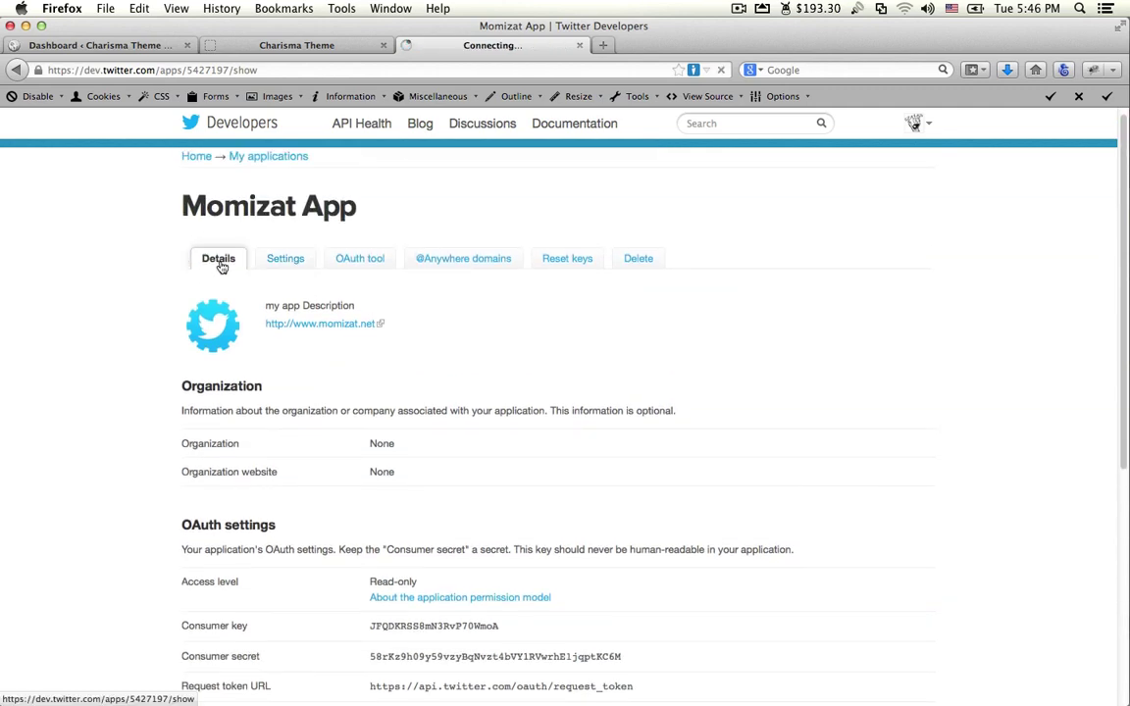
scroll(222, 267, down, 7)
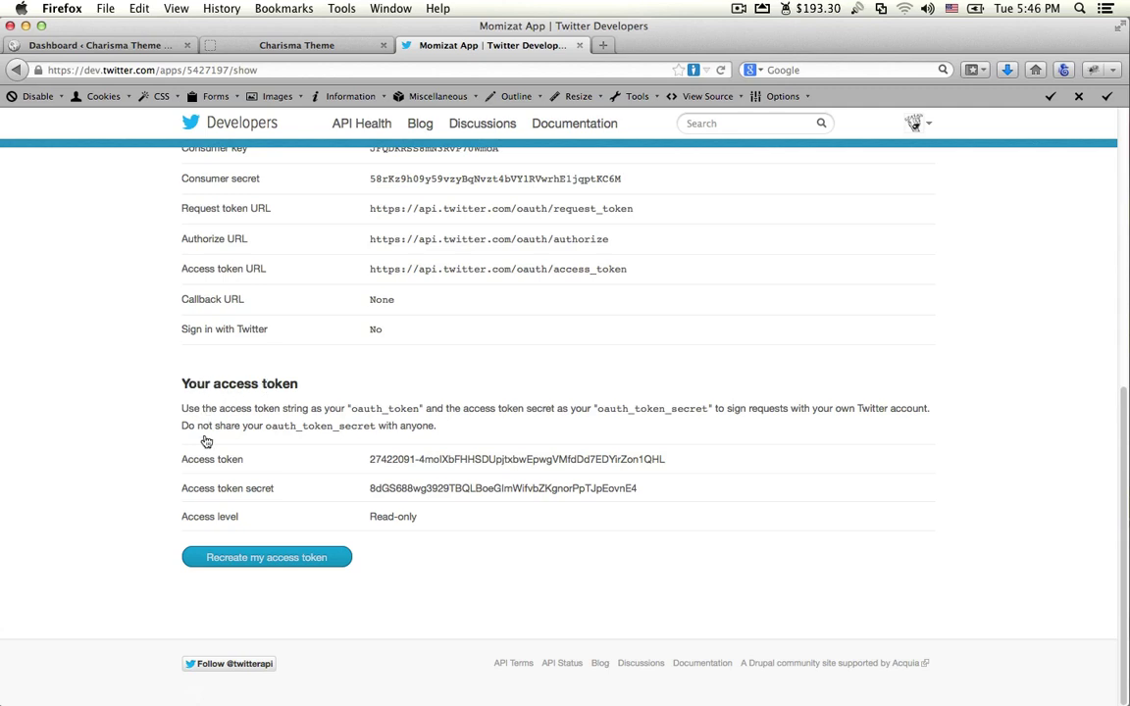
drag(372, 459, 671, 469)
double_click(473, 490)
scroll(530, 506, up, 3)
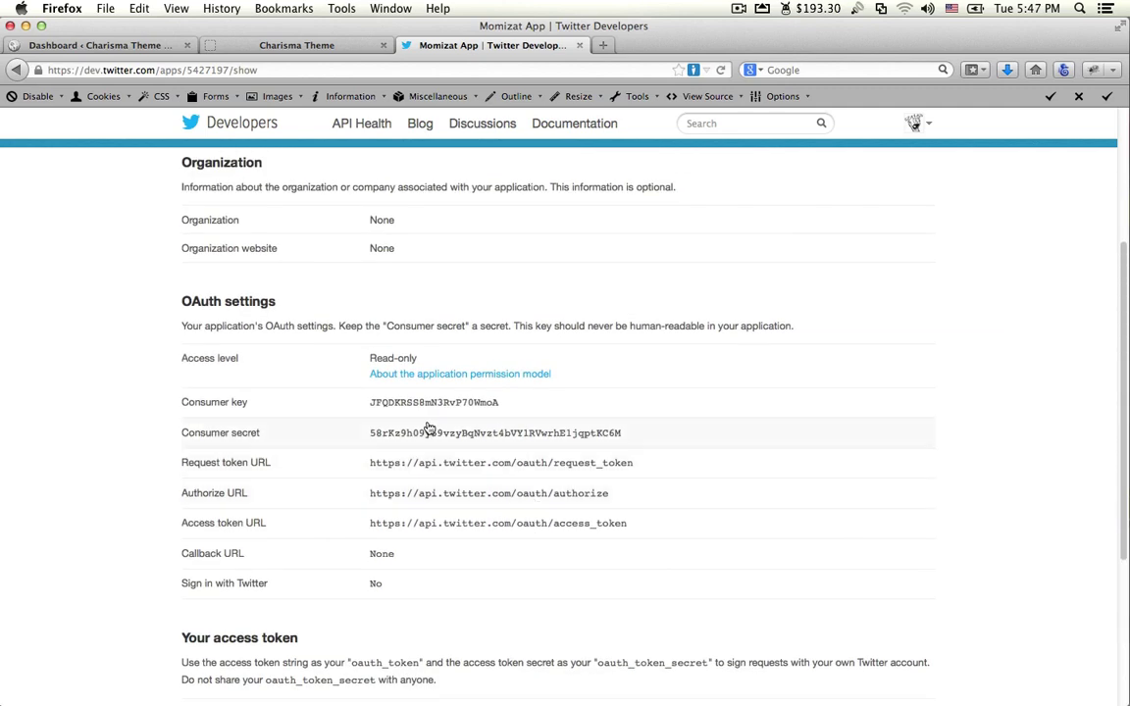
Step: Open Appearance > Theme Options in WordPress and focus the Twitter Authorize Consumer key field
click(85, 39)
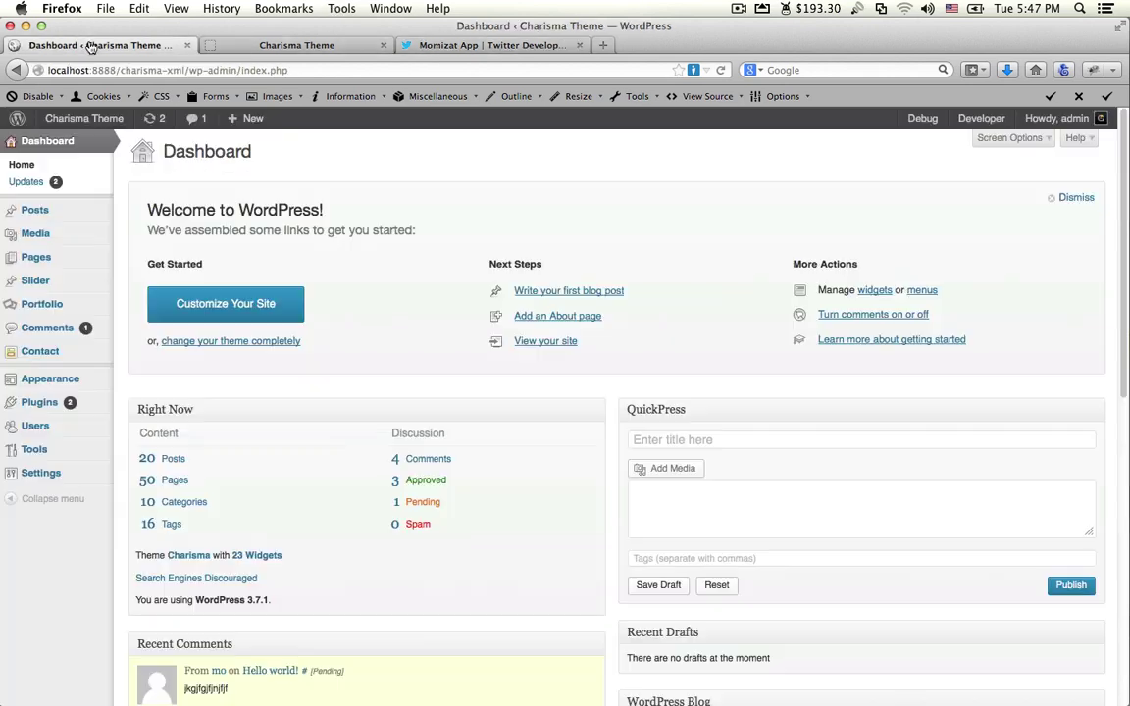
mouse_move(90, 386)
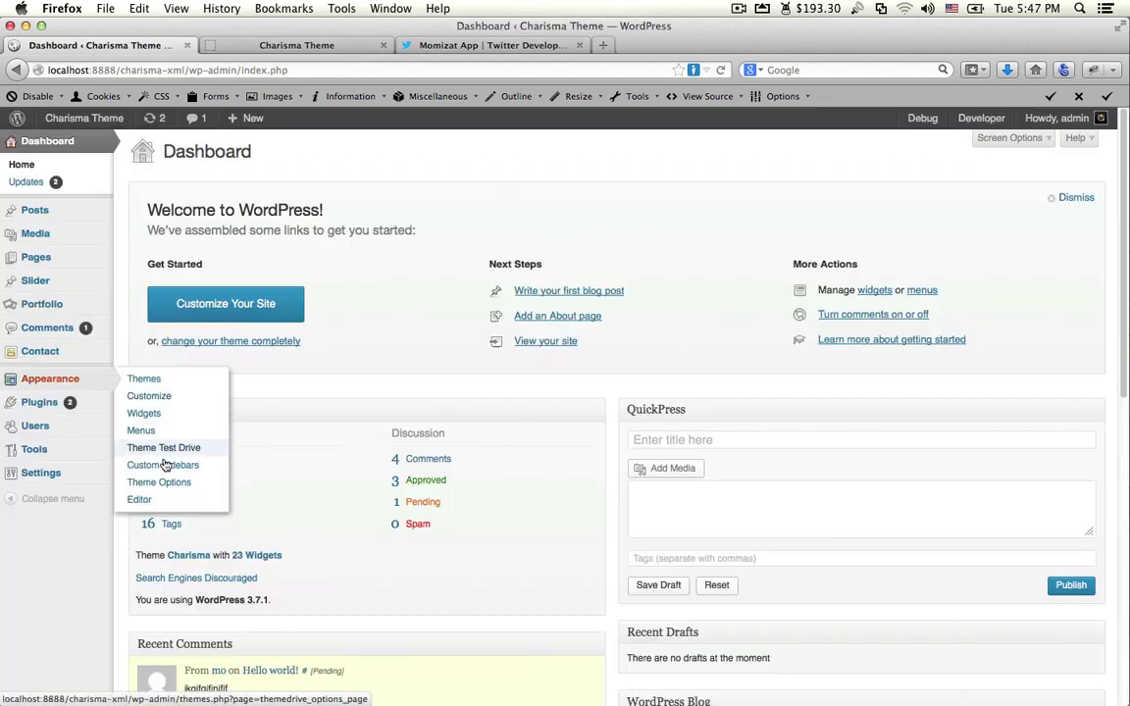
click(212, 483)
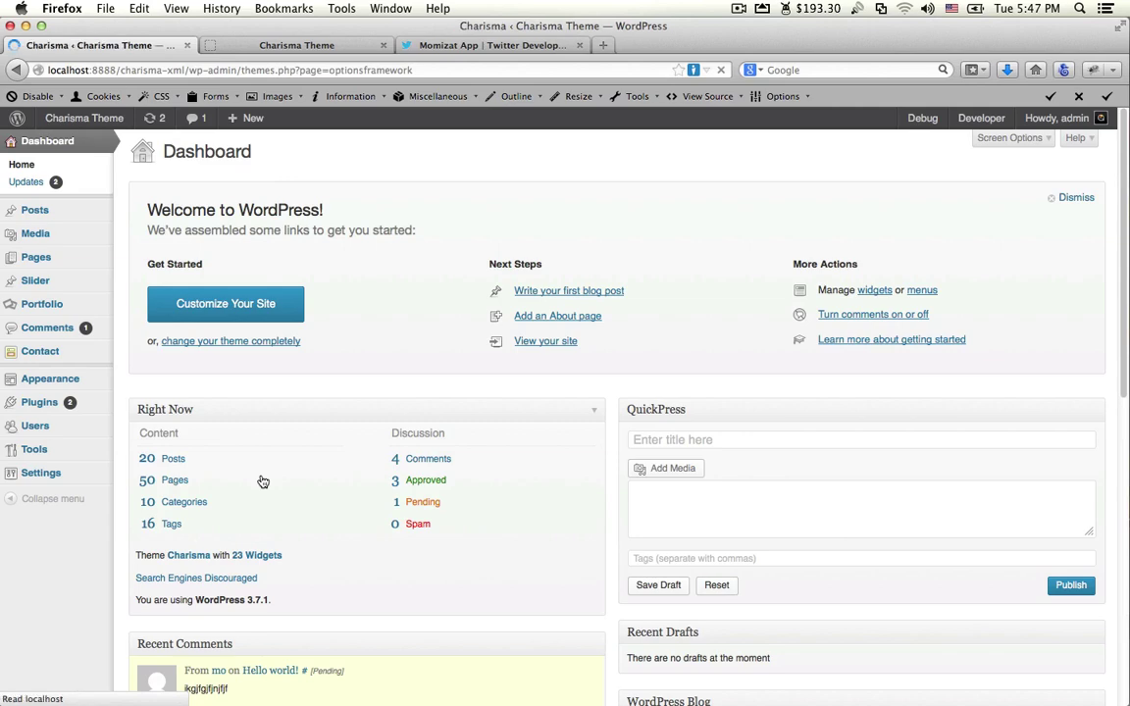
scroll(218, 444, down, 10)
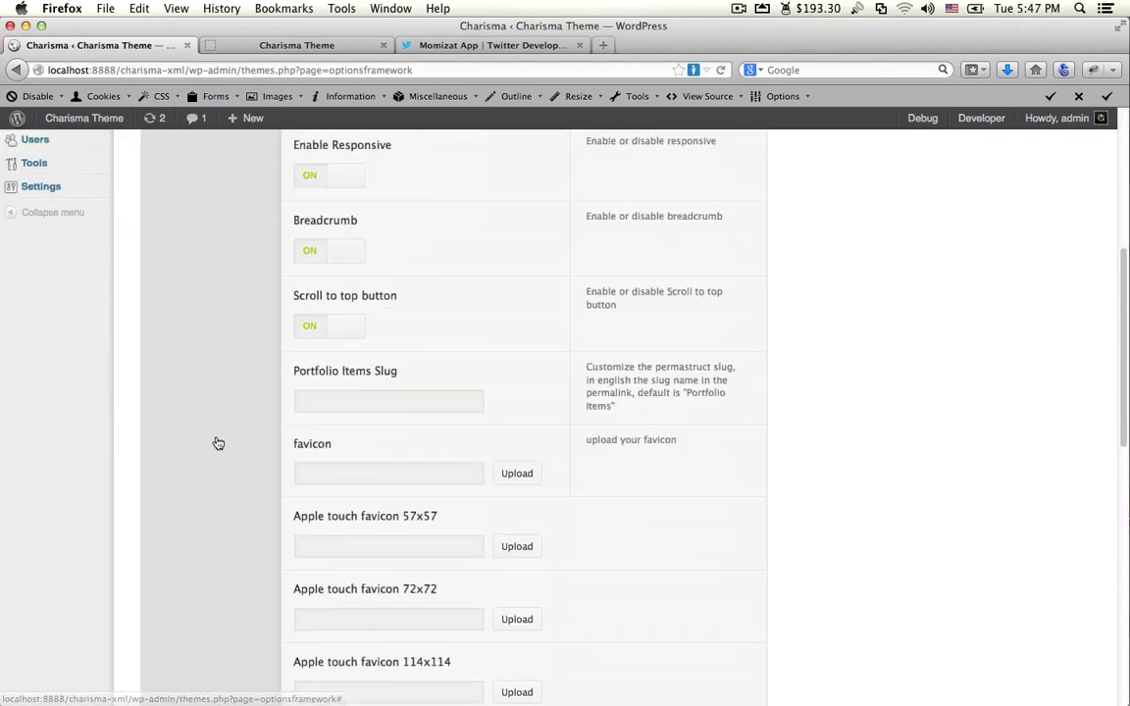
scroll(499, 518, up, 3)
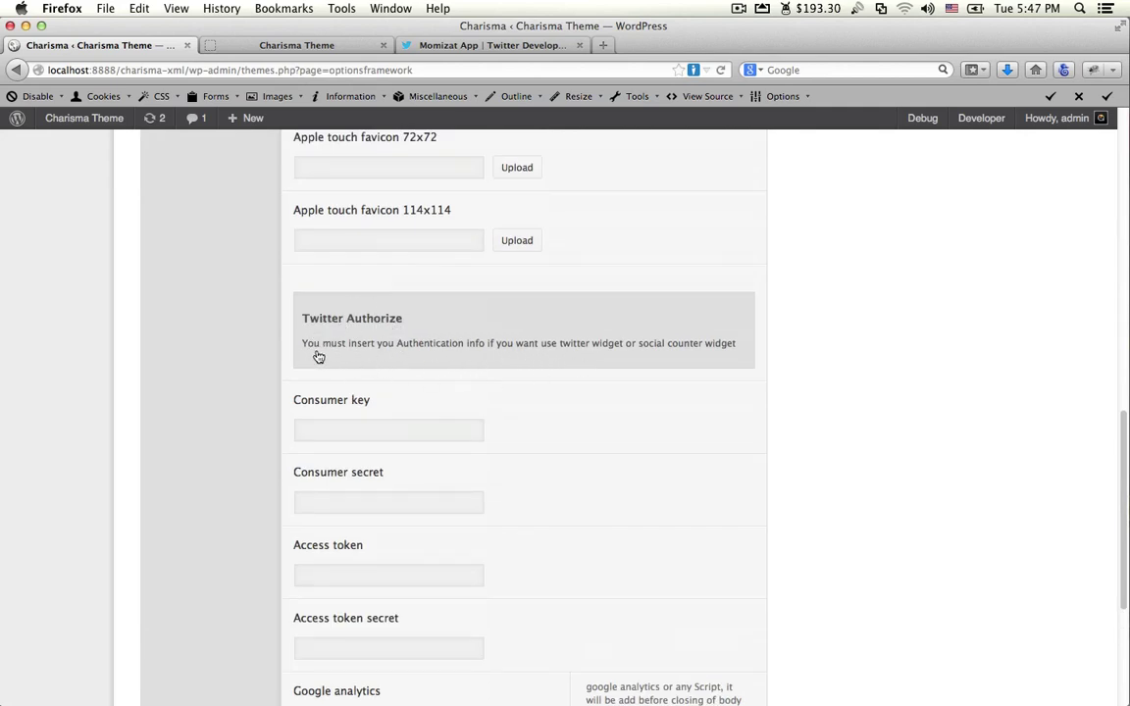
click(379, 431)
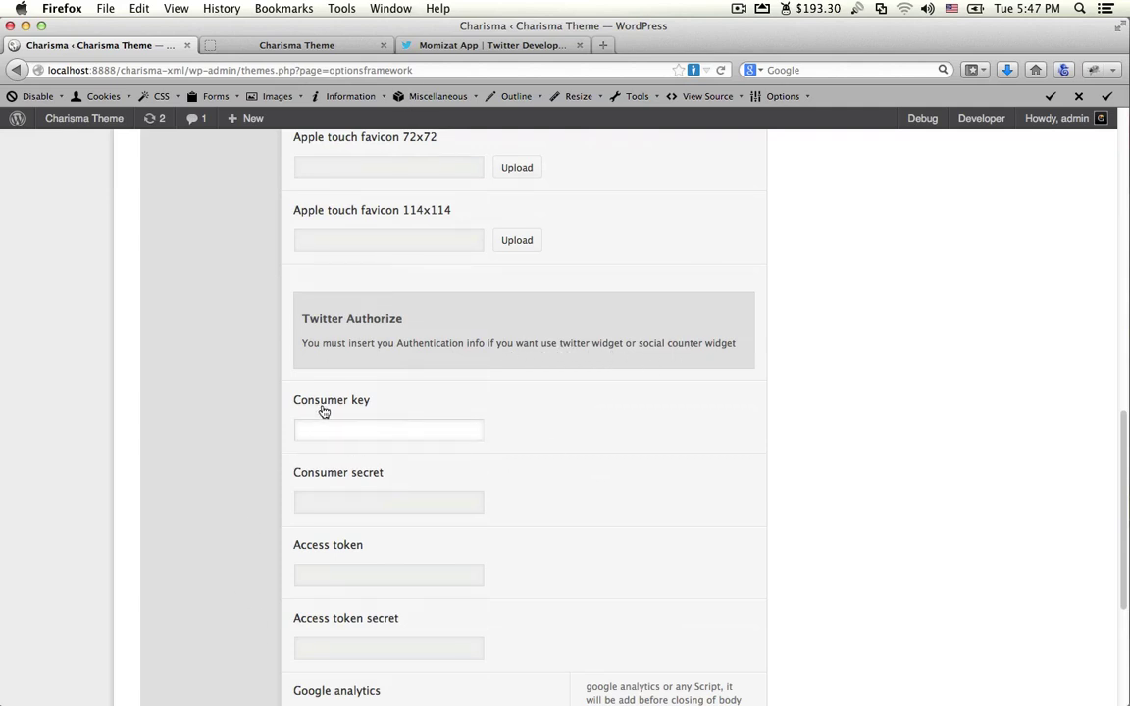
Step: Copy the Momizat App consumer key into the Consumer key field
click(485, 45)
double_click(411, 403)
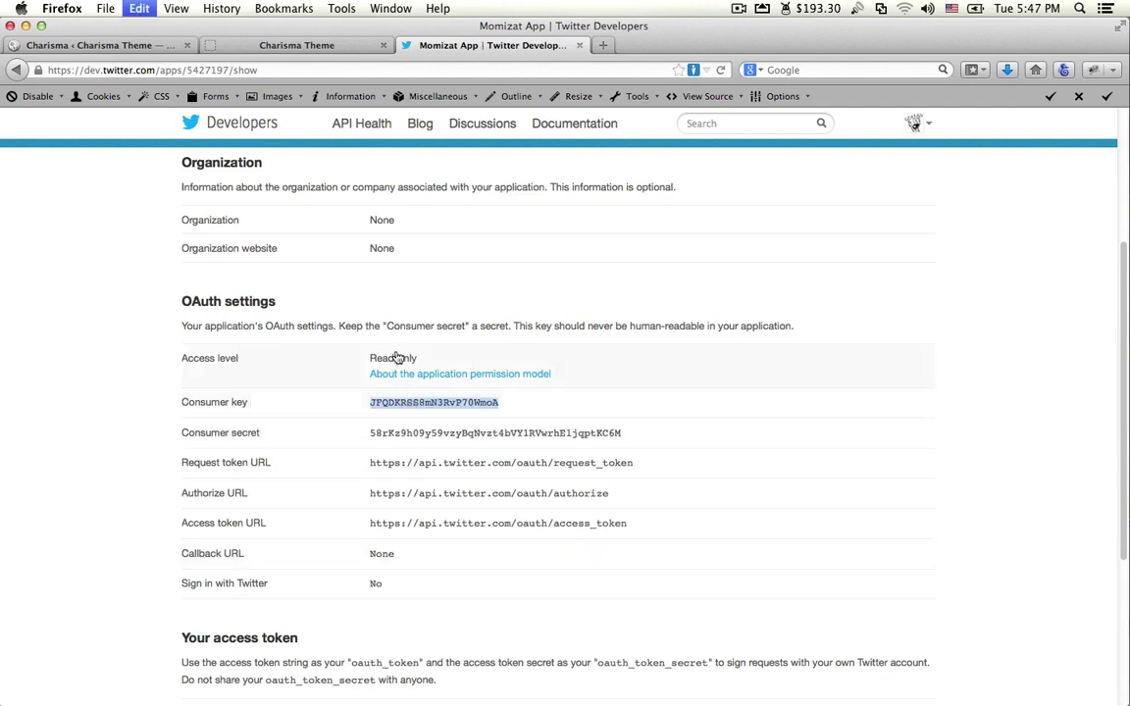
click(51, 49)
key(super+v)
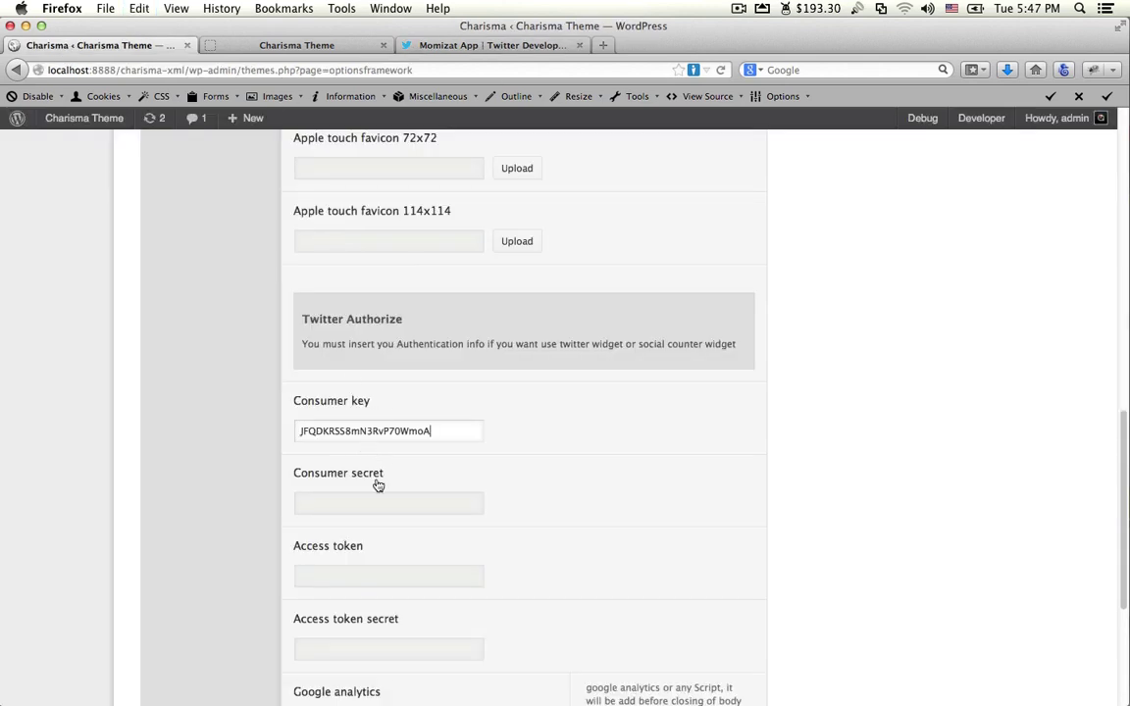
Step: Copy the consumer secret into the Consumer secret field
click(381, 503)
click(529, 46)
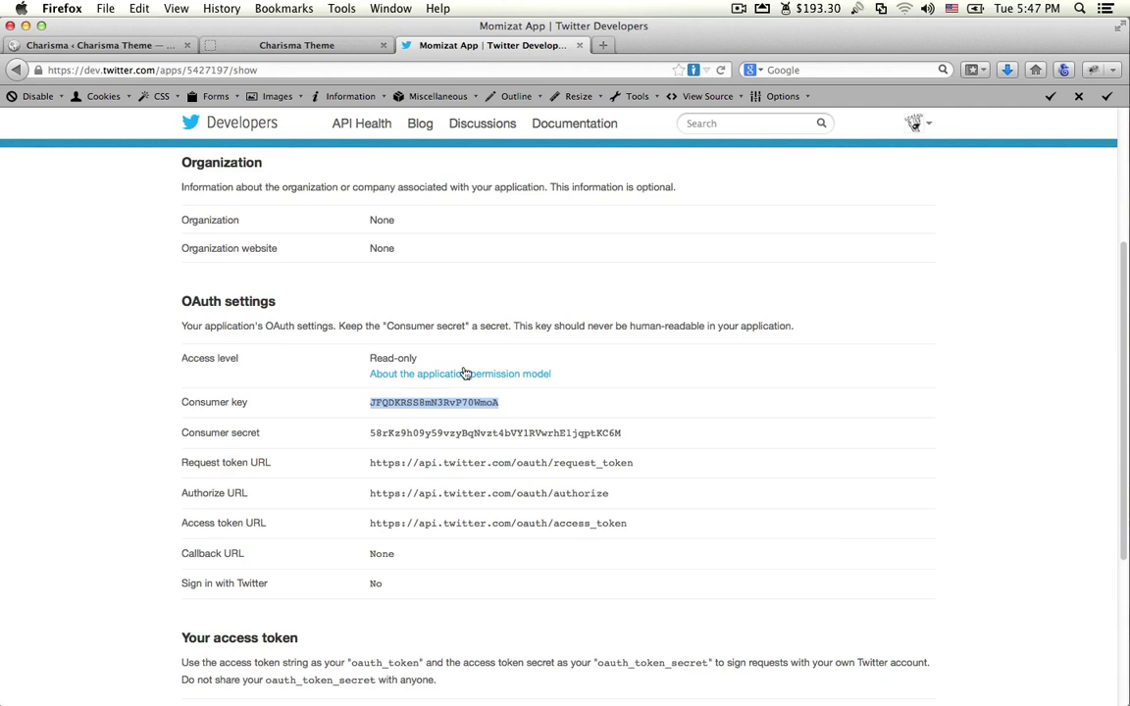
double_click(411, 433)
key(super+c)
click(58, 46)
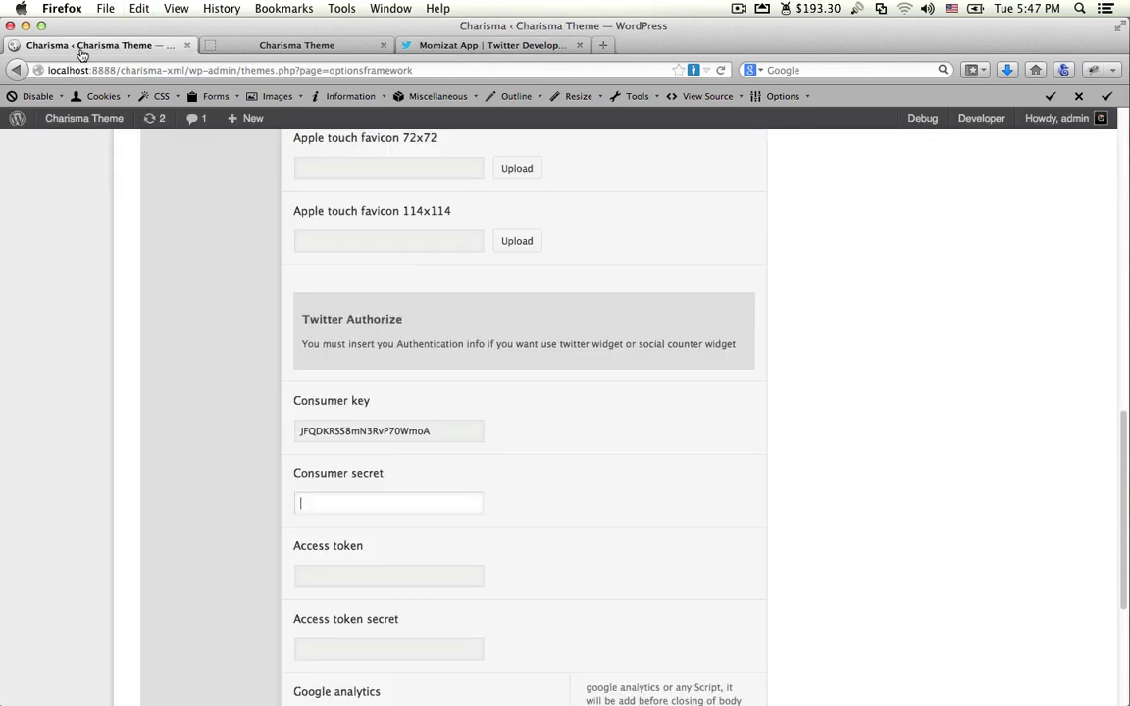
click(344, 501)
key(super+v)
Step: Copy the full access token into the Access token field
click(389, 585)
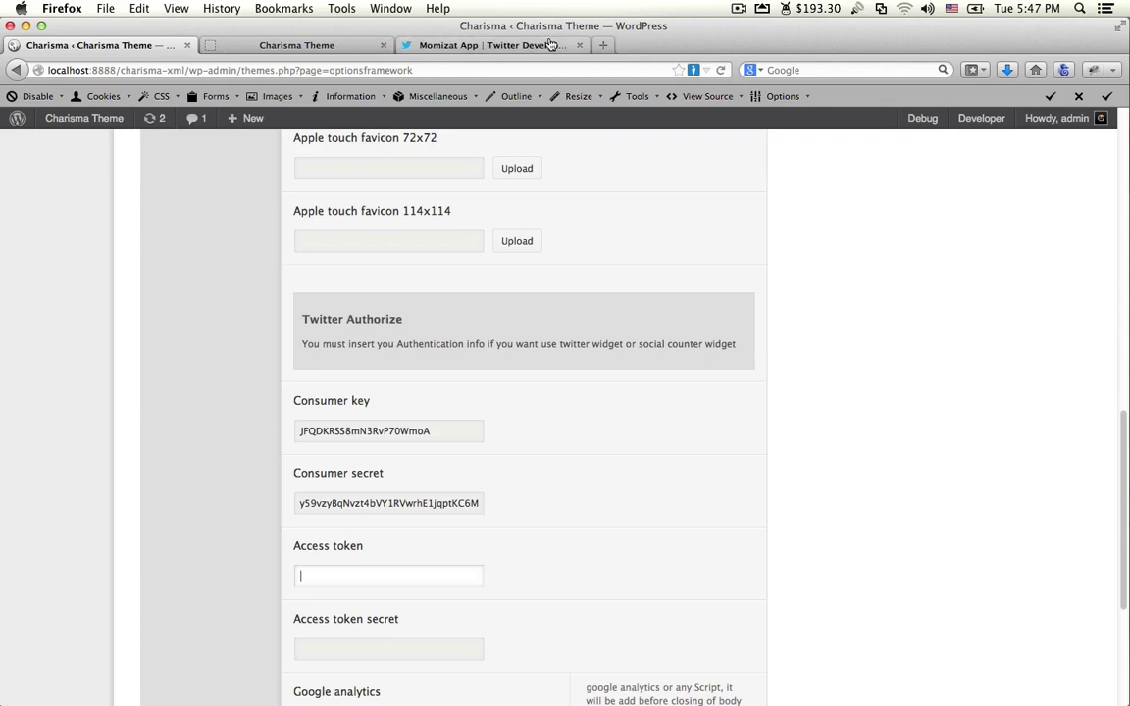
click(490, 46)
scroll(501, 376, down, 5)
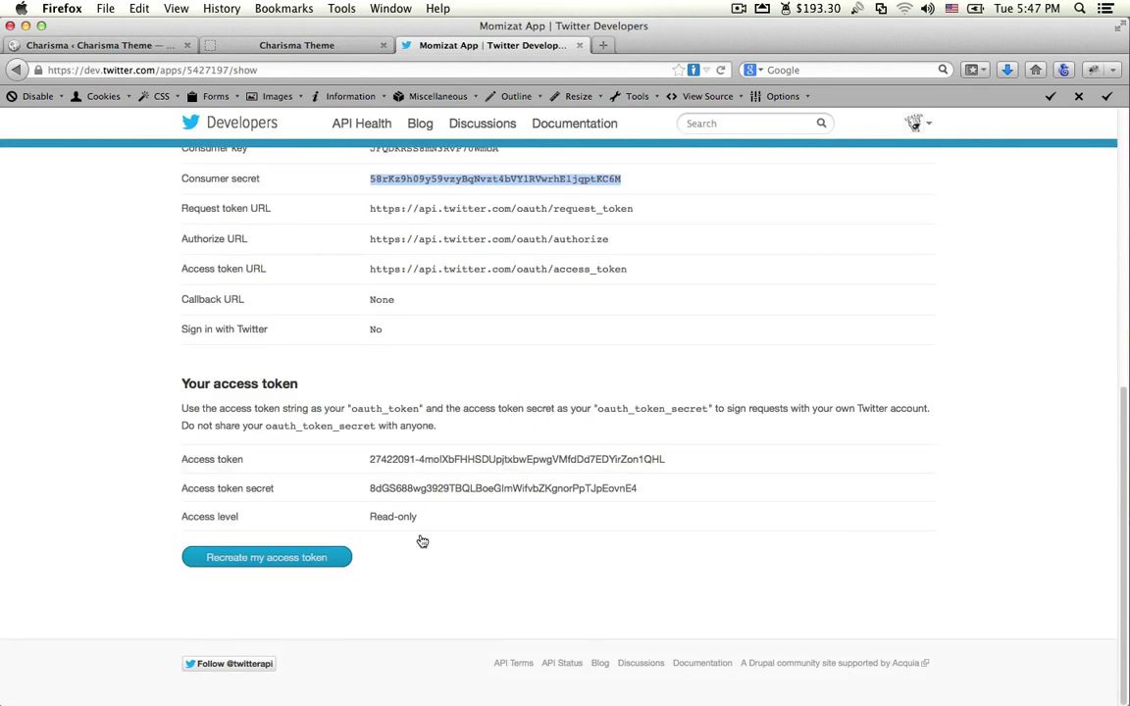
triple_click(369, 461)
key(super+c)
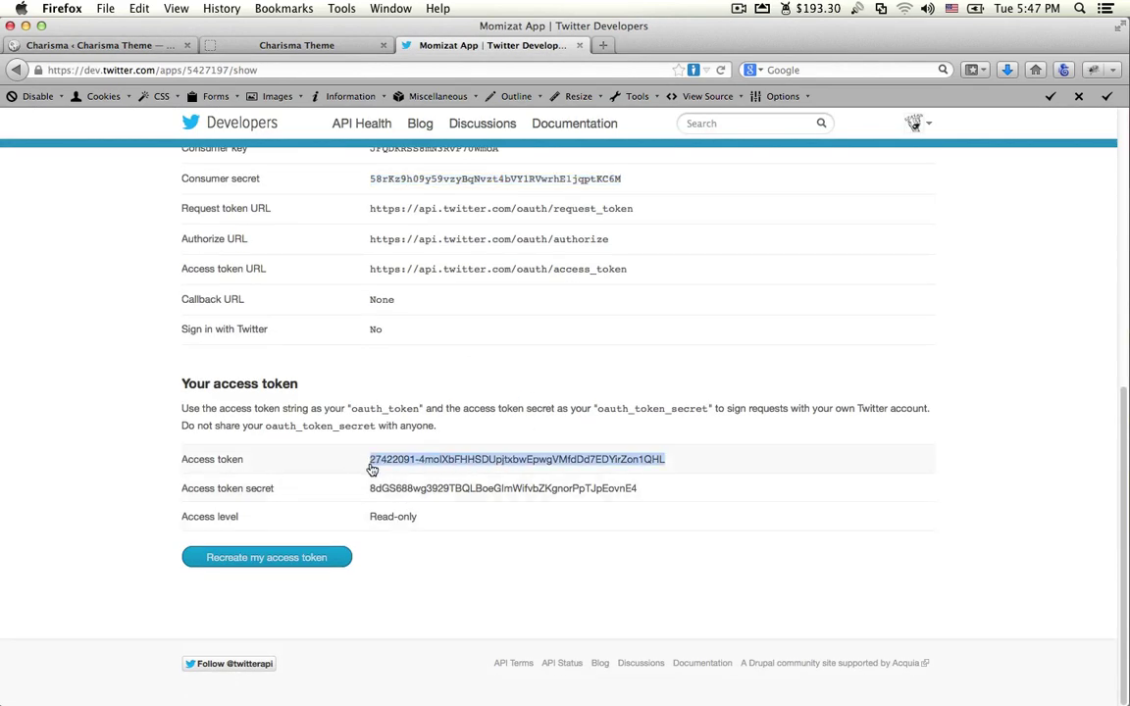
click(257, 45)
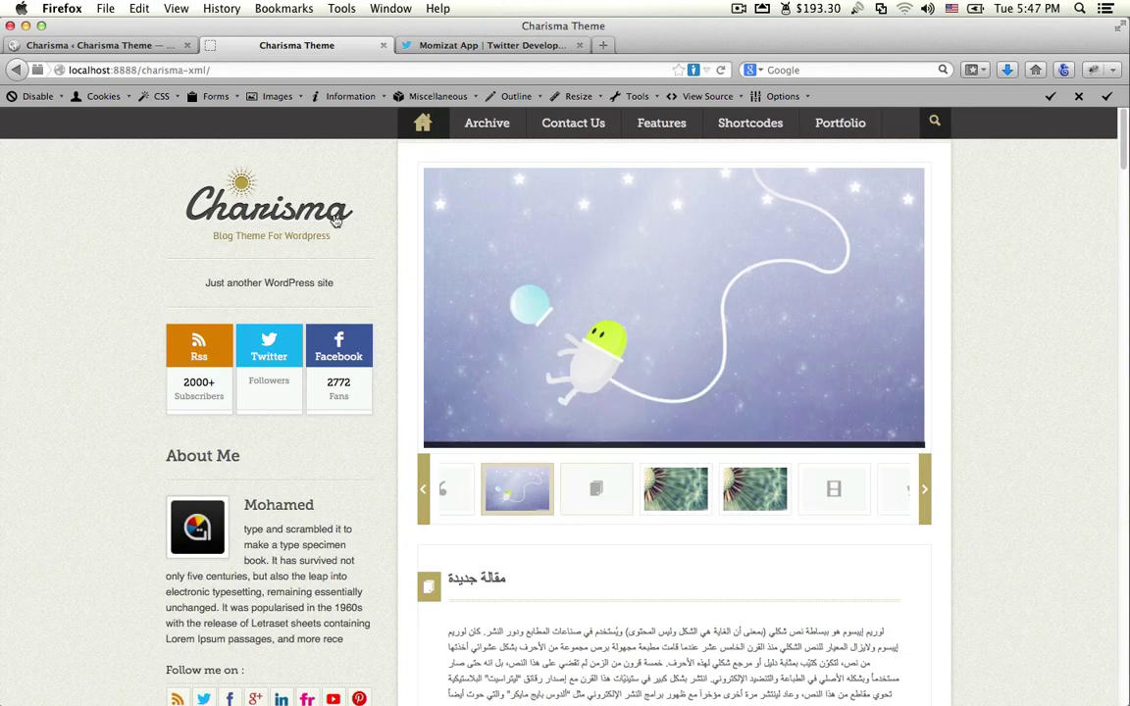
key(ctrl+shift+Tab)
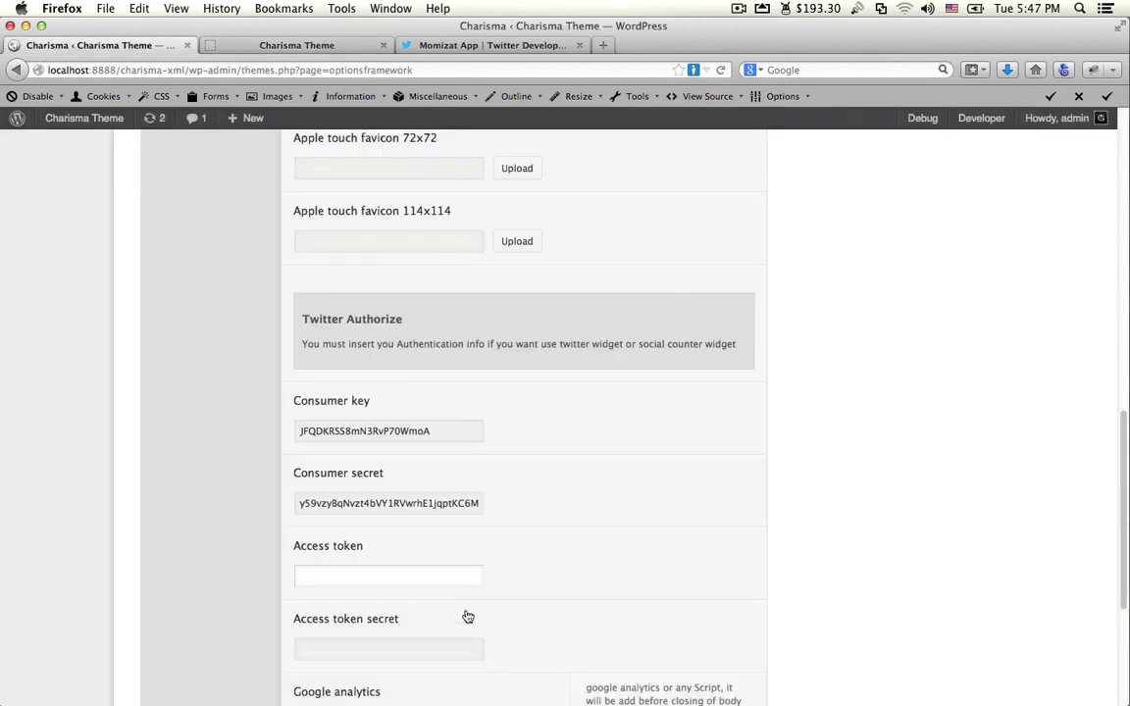
key(super+v)
Step: Copy the access token secret into the Access token secret field
key(ctrl+shift+Tab)
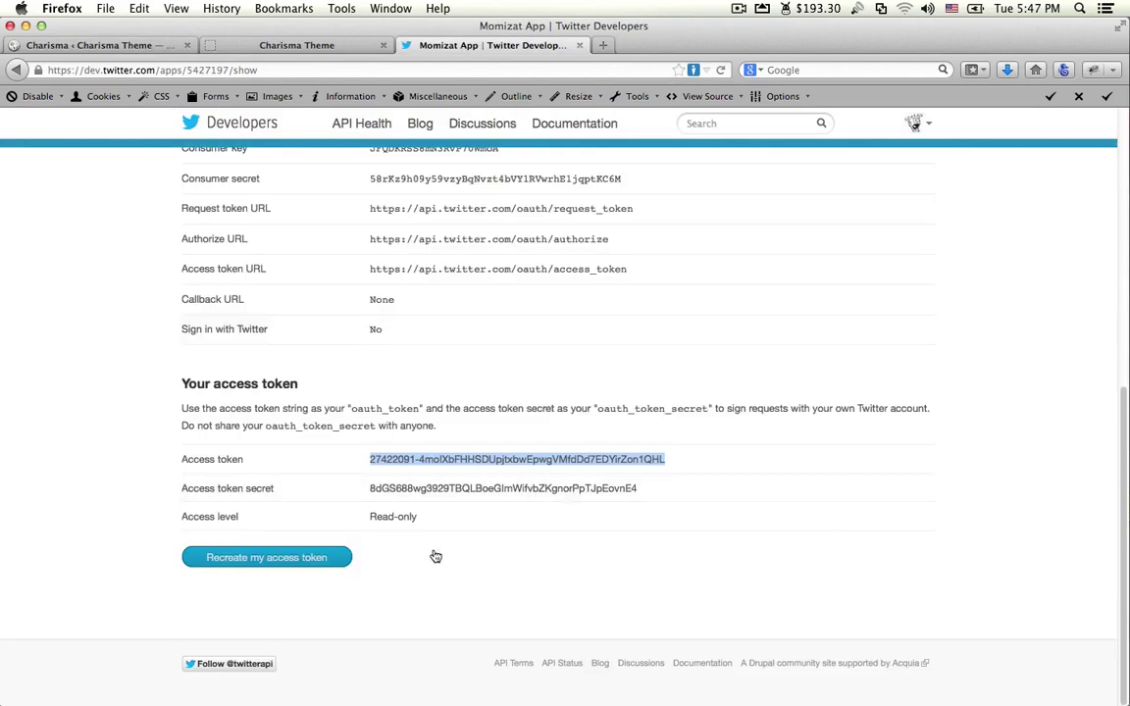
double_click(424, 489)
key(super+c)
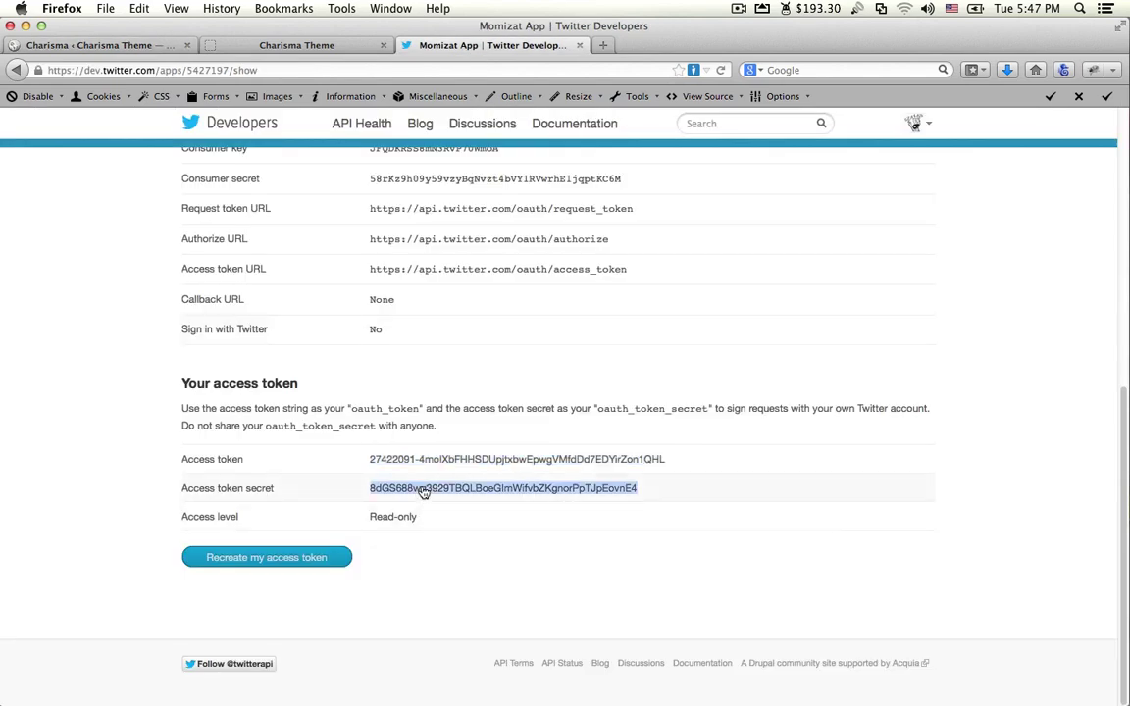
click(85, 48)
click(398, 649)
key(super+v)
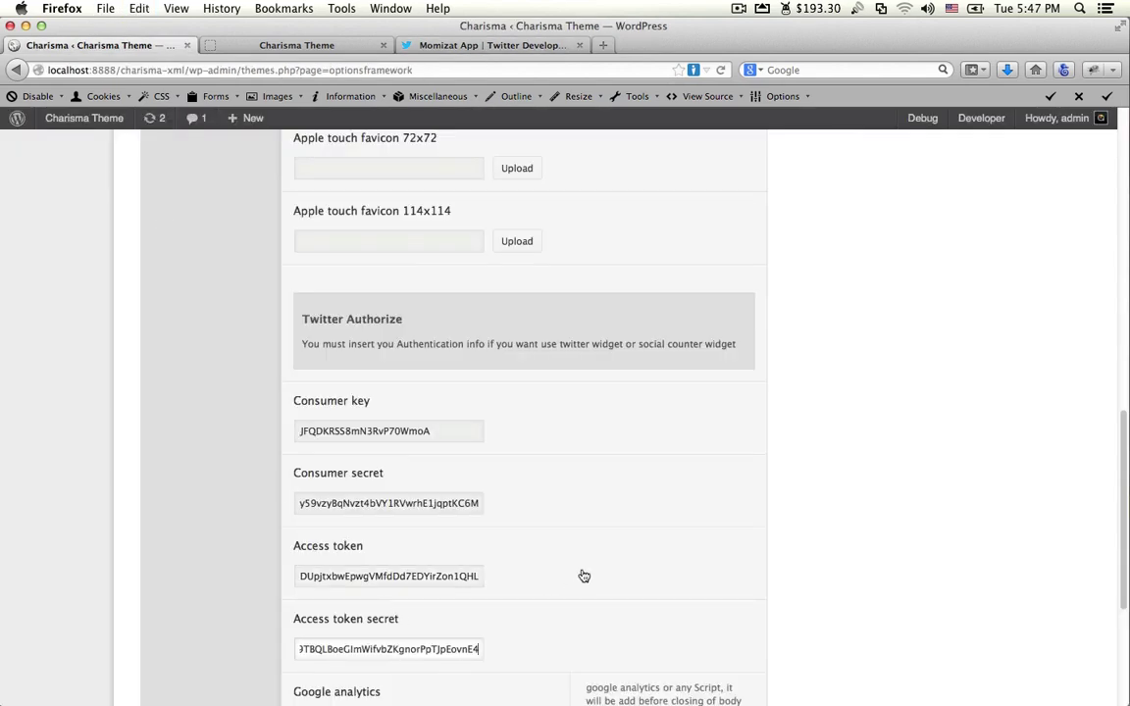
scroll(584, 576, down, 1)
scroll(584, 575, down, 5)
Step: Save the Twitter Authorize options and switch to the live Charisma site
click(714, 626)
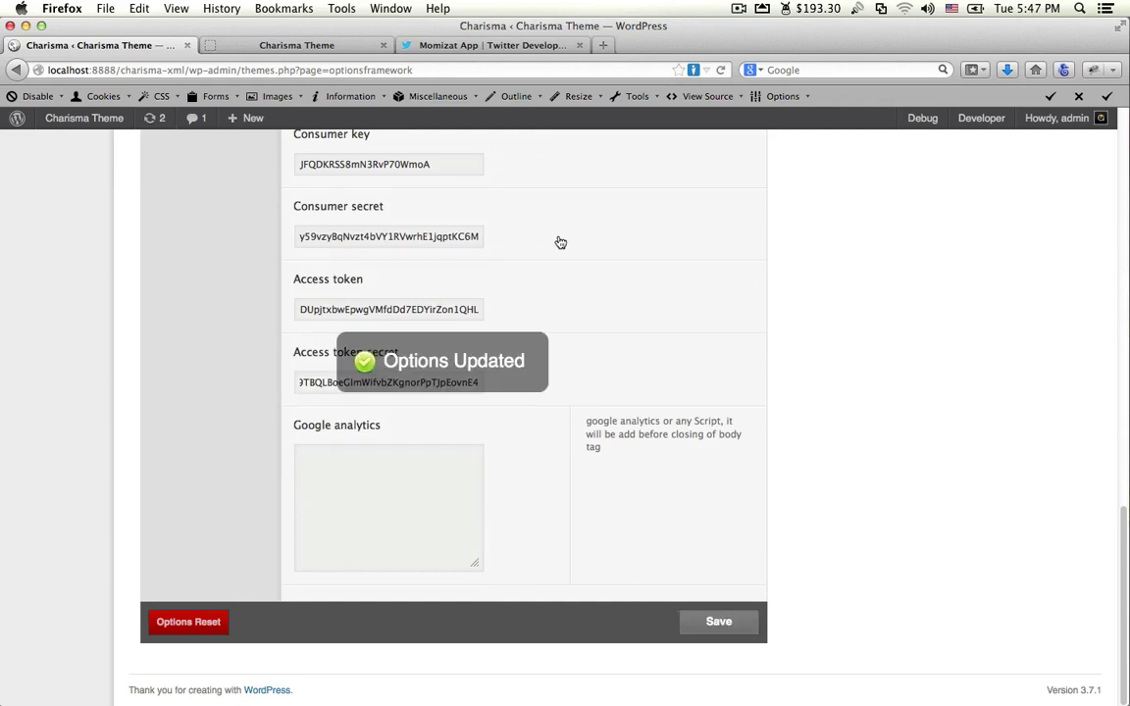
click(250, 45)
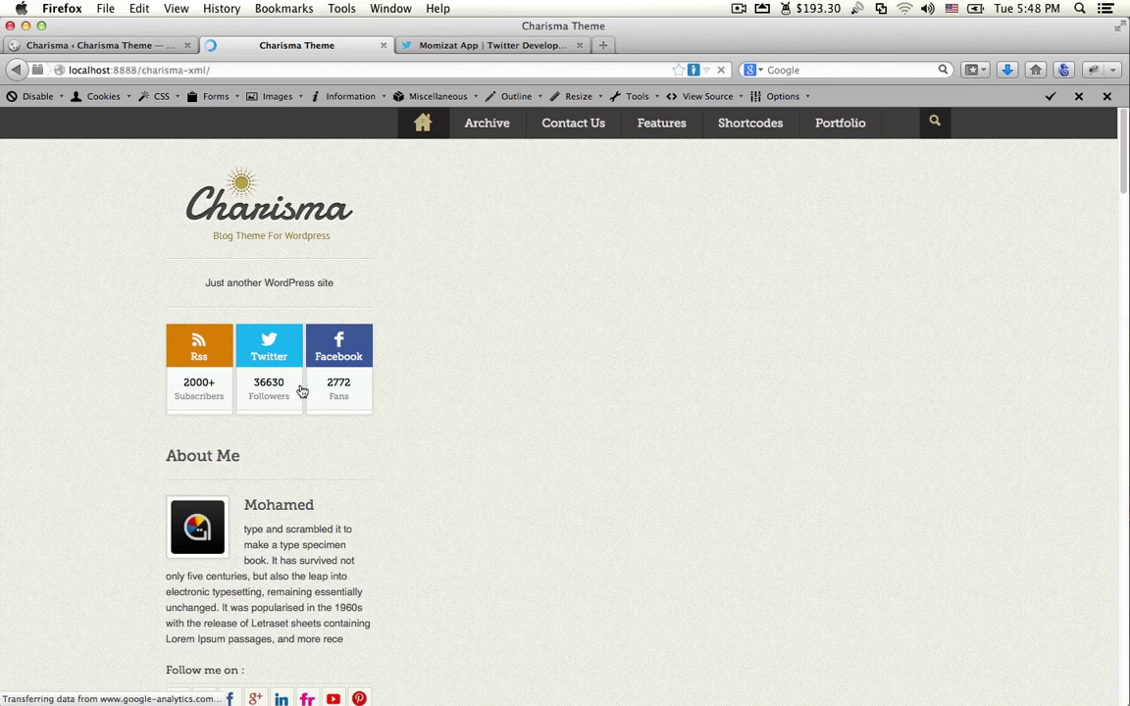
Step: Scroll the Charisma homepage to check 36630 followers and three recent tweets in the footer
scroll(453, 437, down, 10)
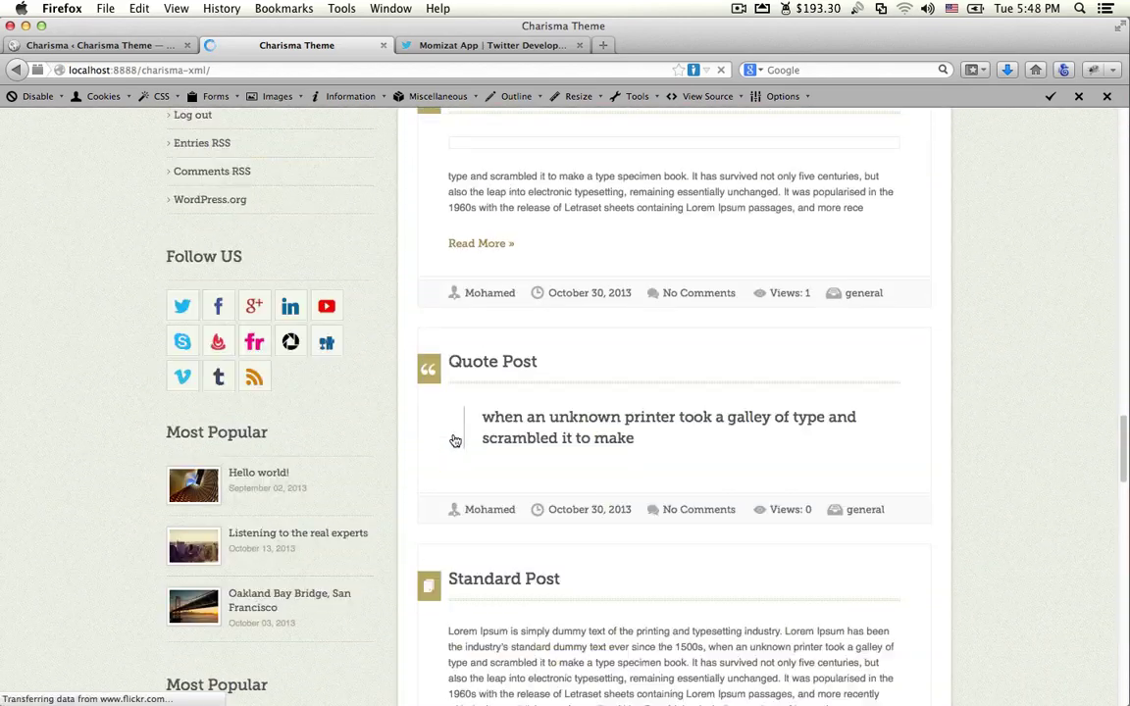
scroll(455, 441, down, 15)
scroll(595, 449, up, 4)
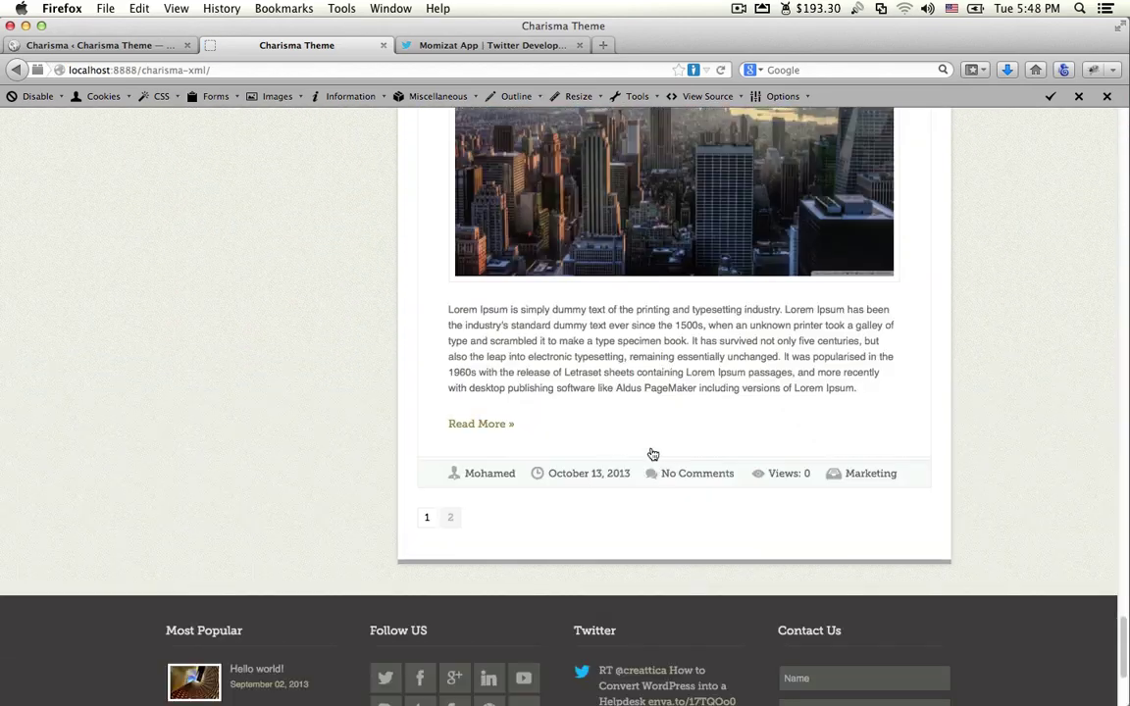
scroll(645, 451, down, 4)
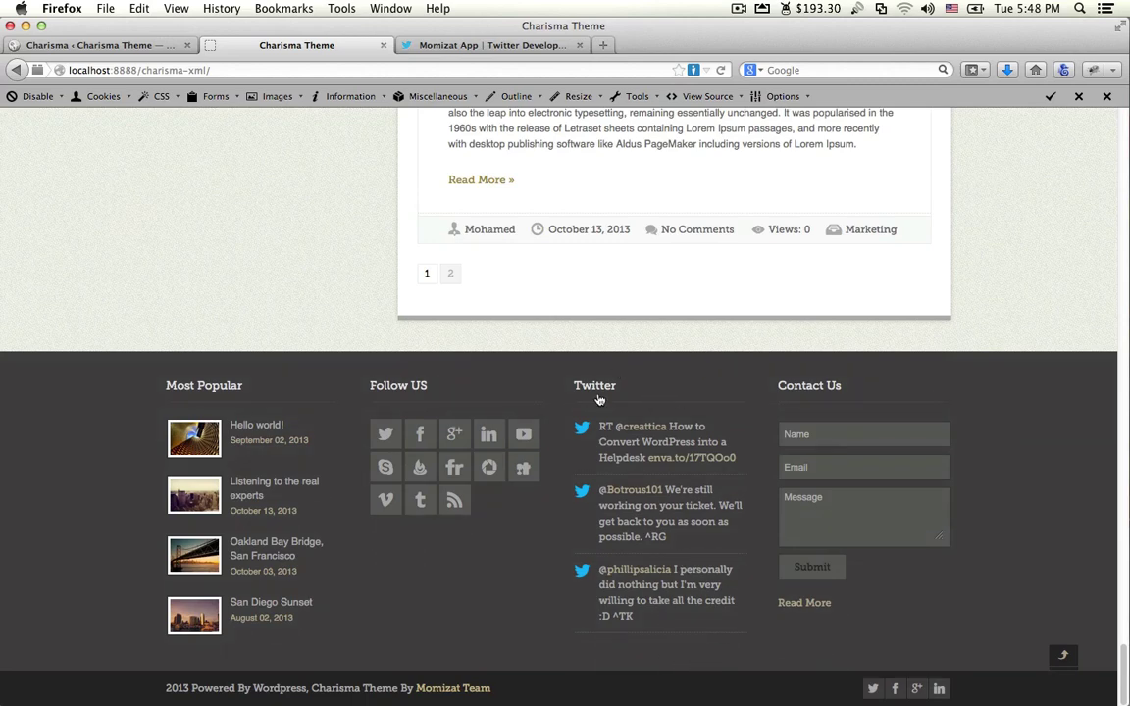